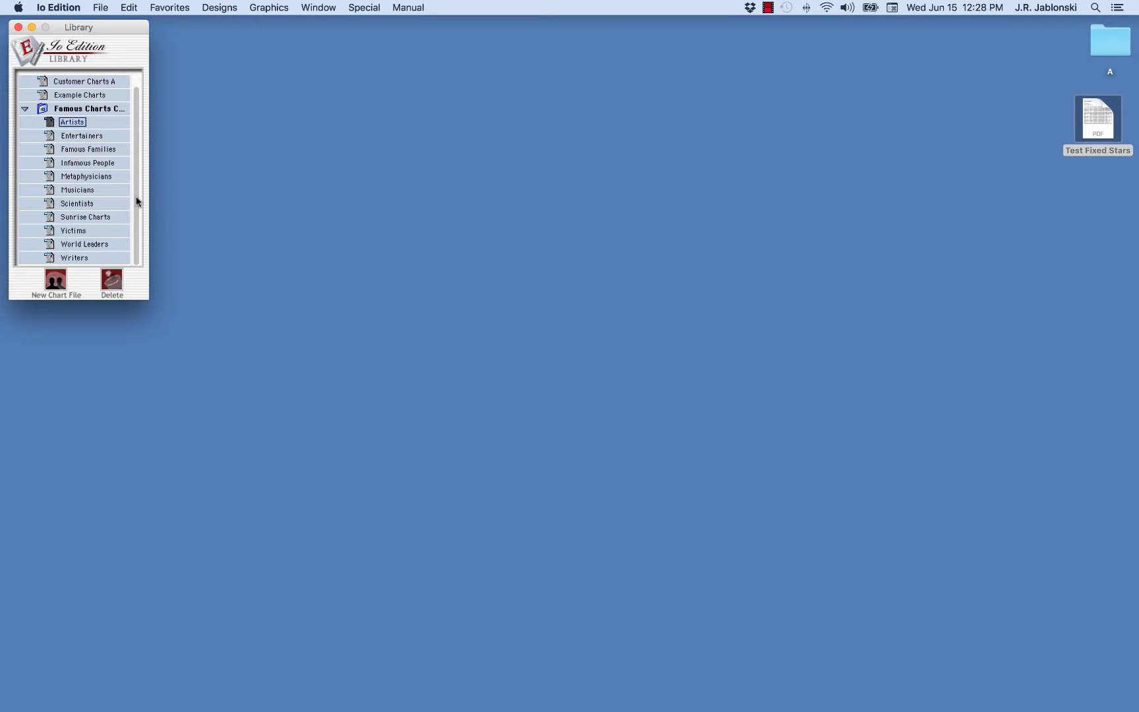
# - Open the Artists chart file from the Famous Charts collection and open Gilbert Adrian's InfoCard, placing the windows clear of each other
pyautogui.doubleClick(70, 123)
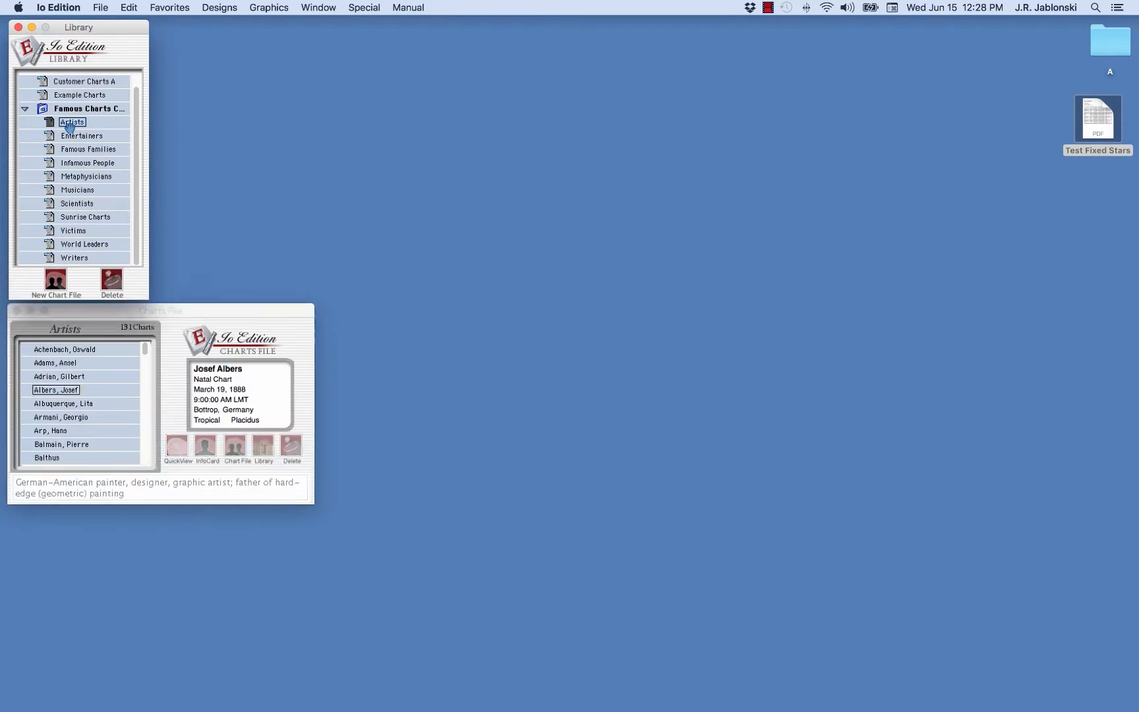
pyautogui.moveTo(207, 315); pyautogui.dragTo(206, 316)
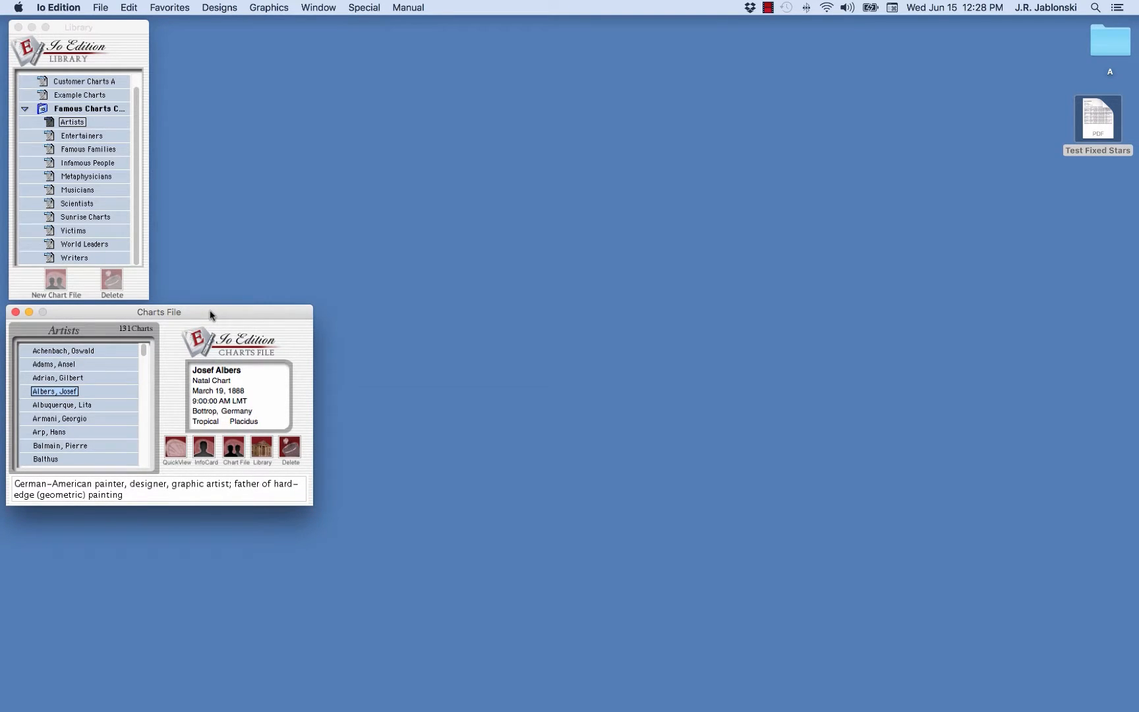
pyautogui.doubleClick(60, 377)
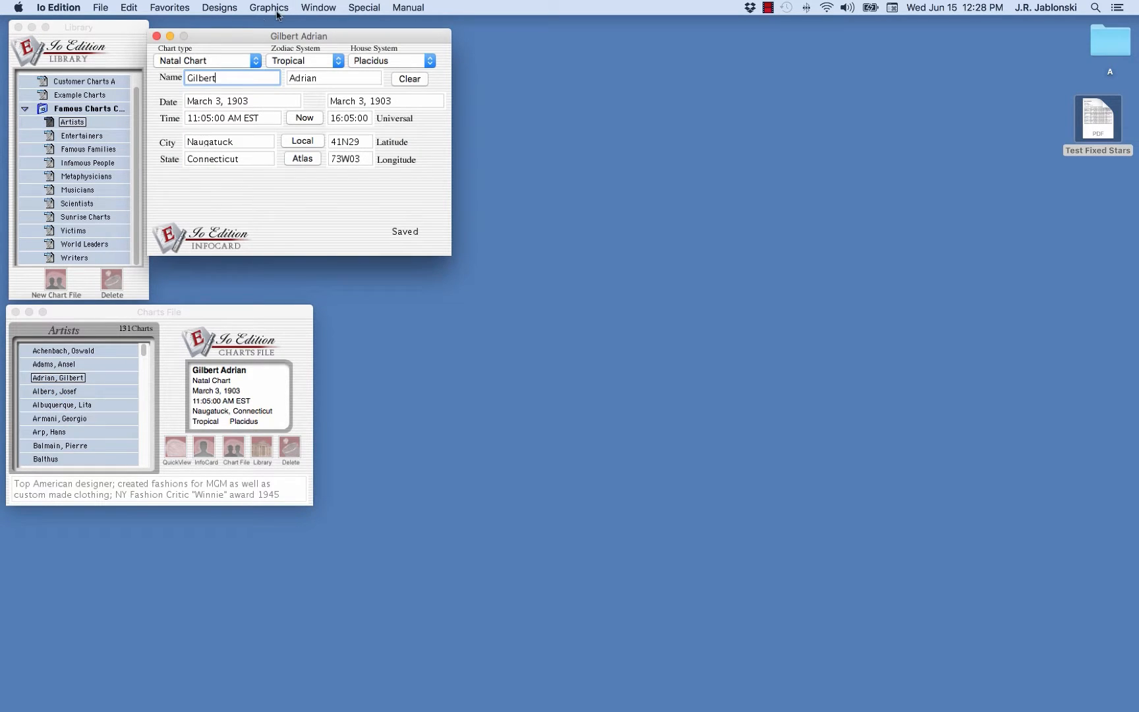
pyautogui.moveTo(232, 35); pyautogui.dragTo(238, 29)
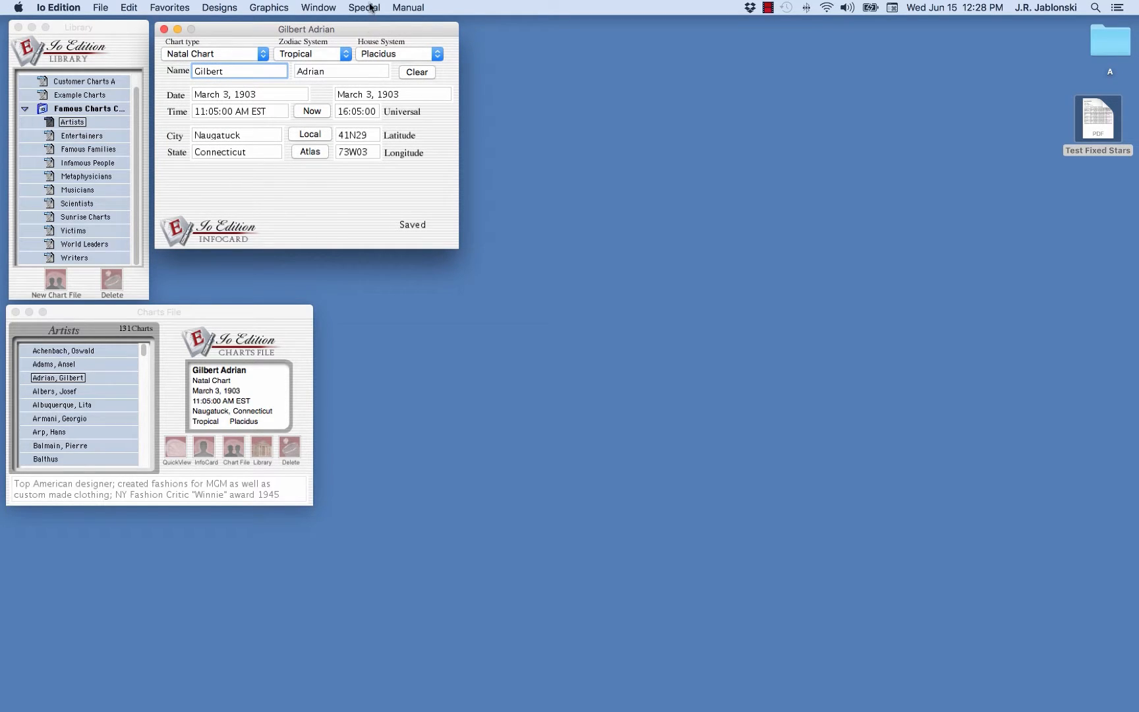
# - Generate a Fixed Stars report for Gilbert Adrian's natal chart and place it beside the InfoCard
pyautogui.click(371, 8)
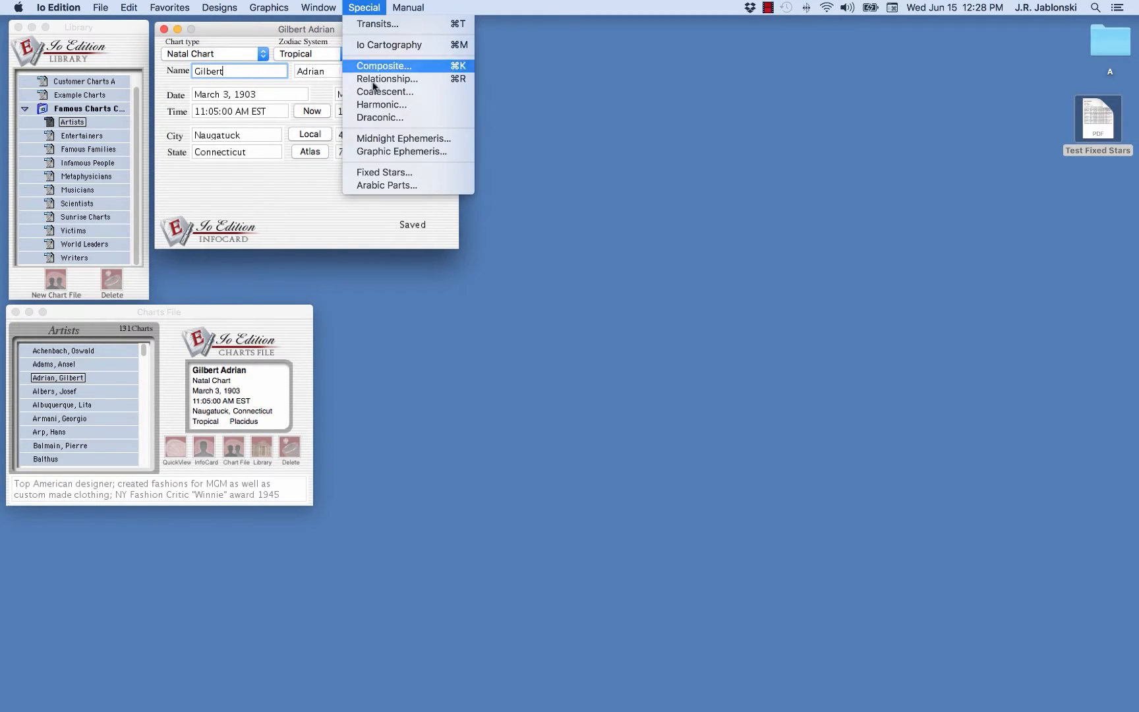
pyautogui.click(383, 173)
pyautogui.moveTo(346, 79); pyautogui.dragTo(783, 81)
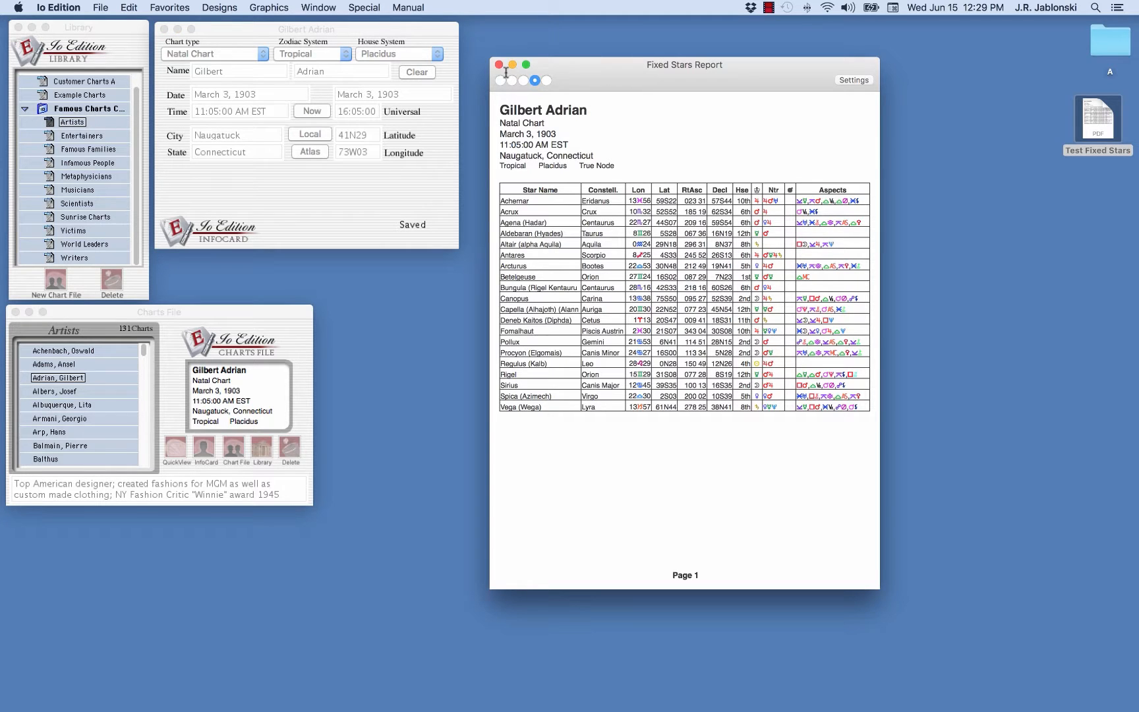
# - Load Hans Arp's chart into the open Fixed Stars report, and close the report and Gilbert Adrian's InfoCard
pyautogui.click(53, 433)
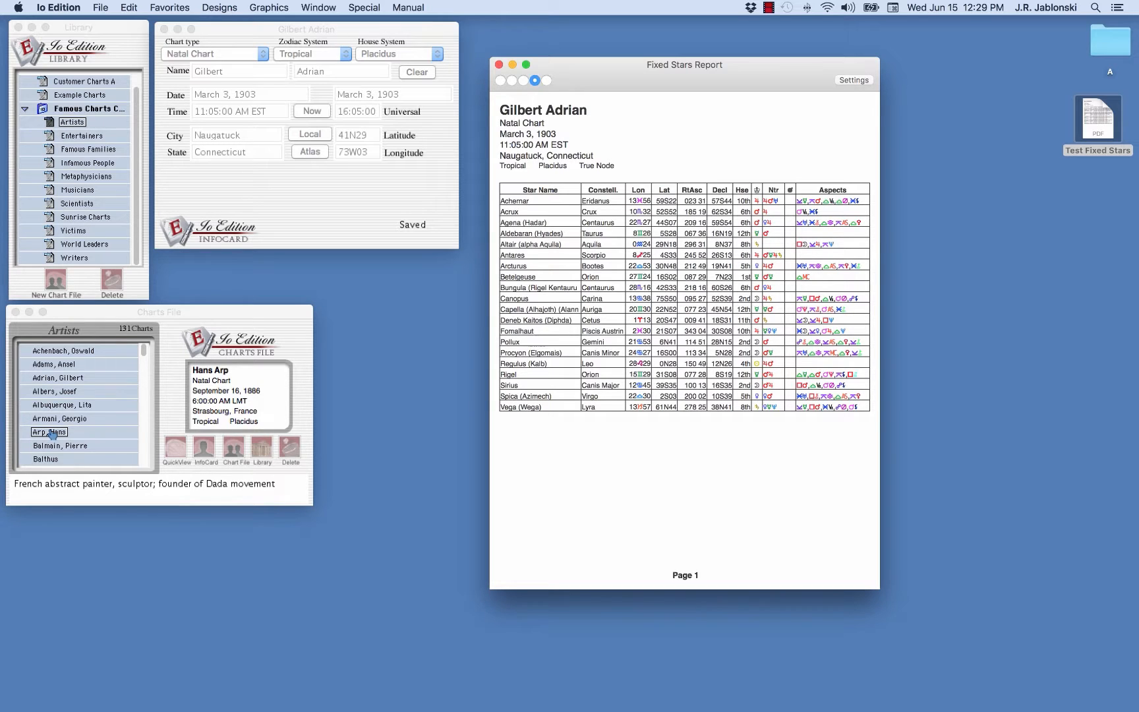
pyautogui.moveTo(53, 433); pyautogui.dragTo(586, 134)
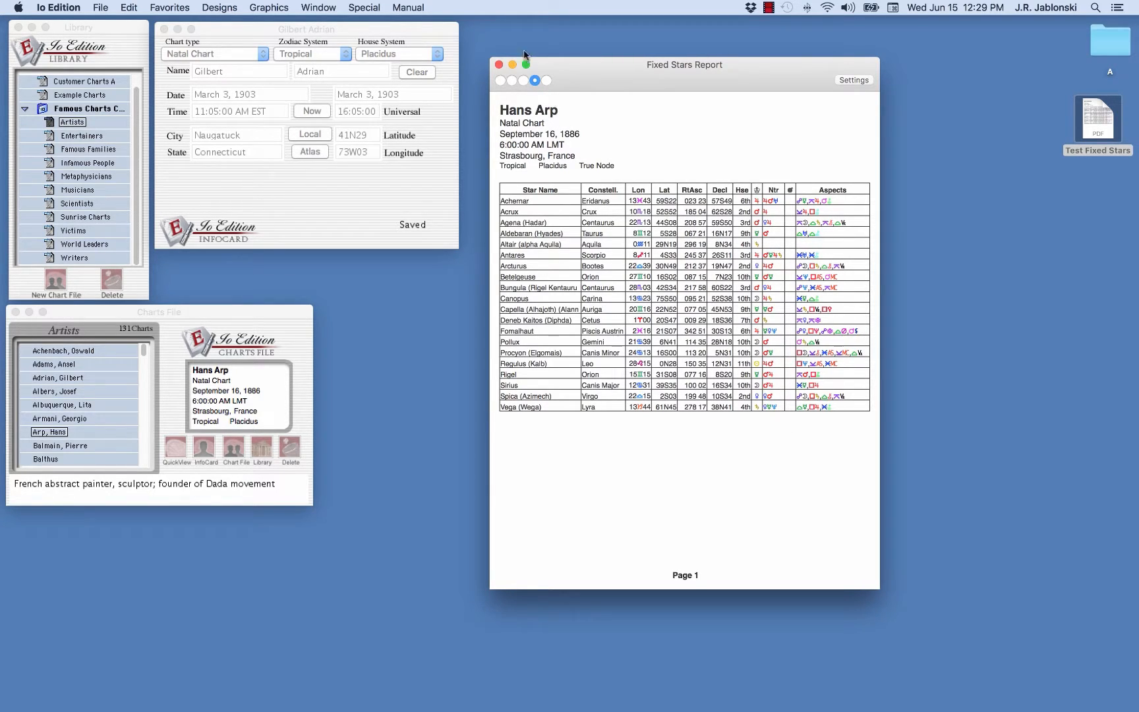
pyautogui.click(497, 65)
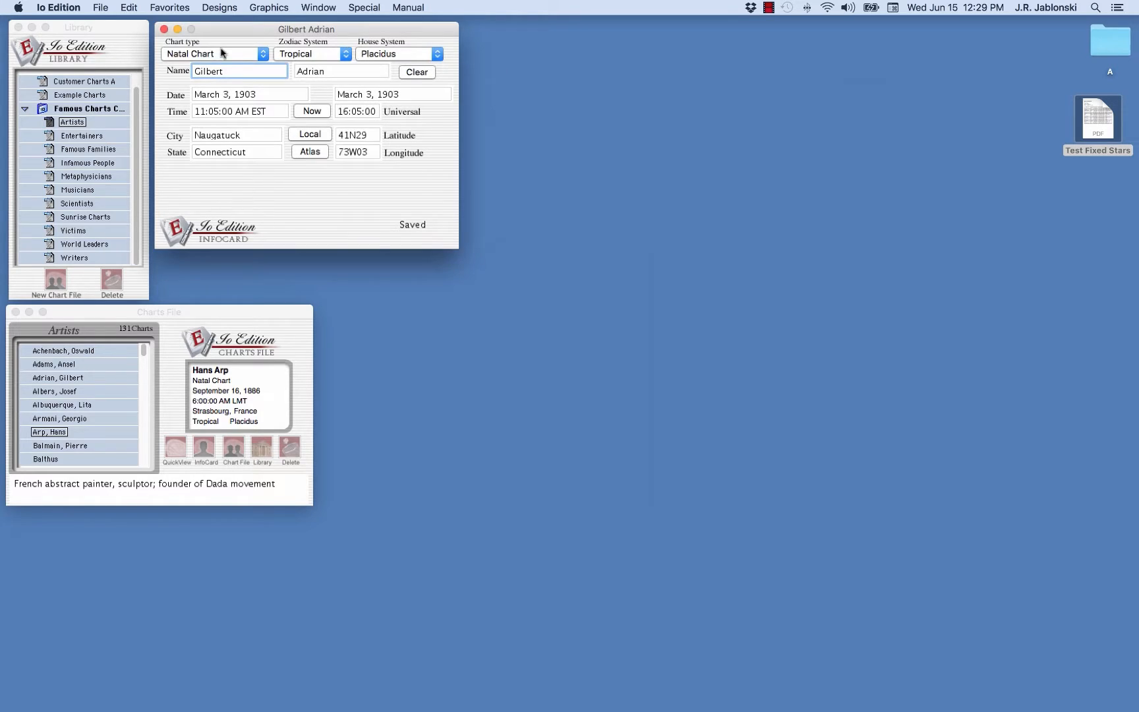
pyautogui.click(164, 29)
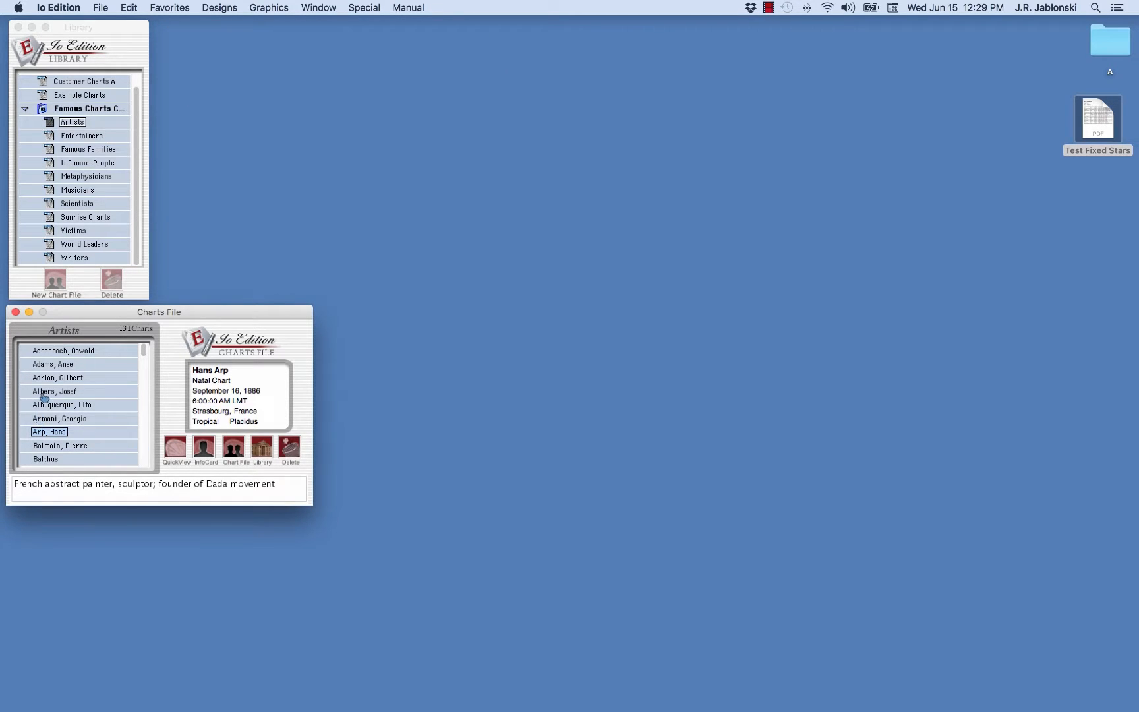
# - Generate a Fixed Stars report for Oswald Achenbach directly from the Artists chart file and move it clear of the chart list
pyautogui.click(57, 353)
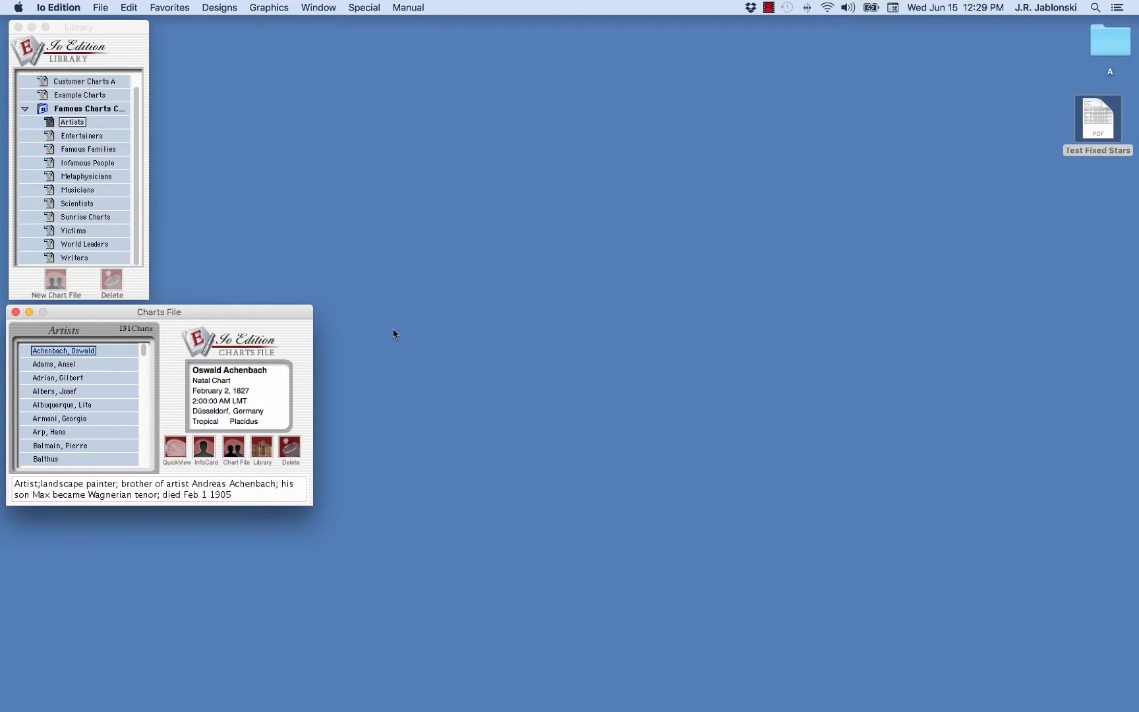
pyautogui.click(367, 7)
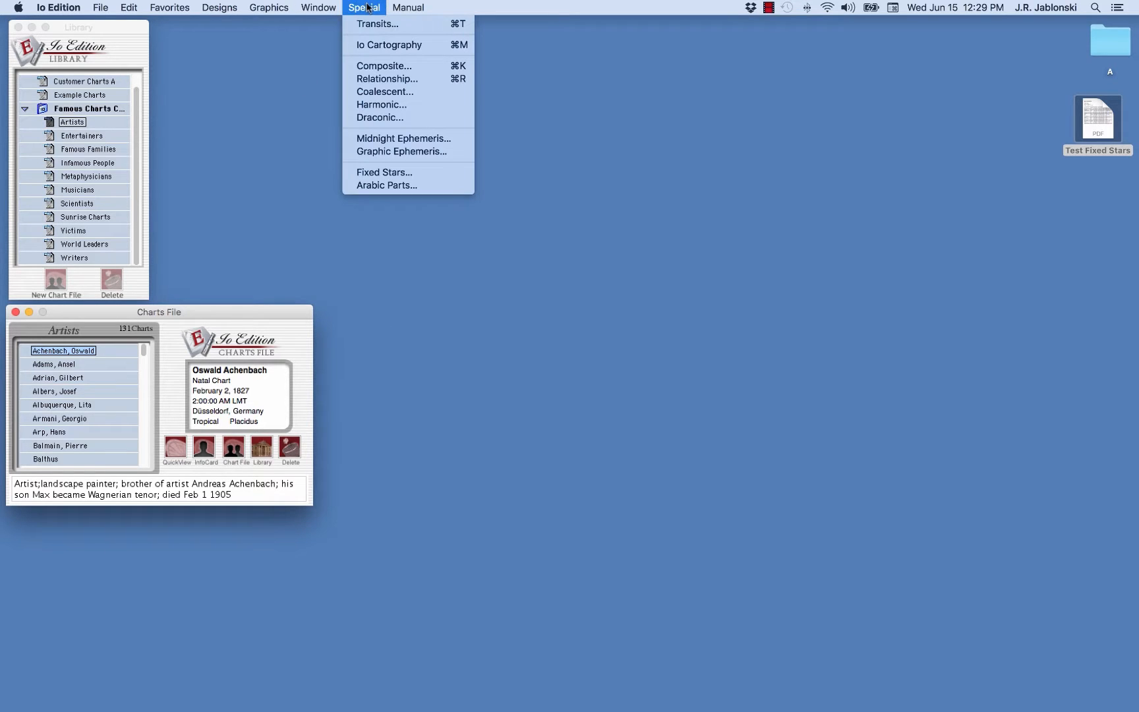
pyautogui.click(384, 173)
pyautogui.moveTo(323, 64); pyautogui.dragTo(772, 63)
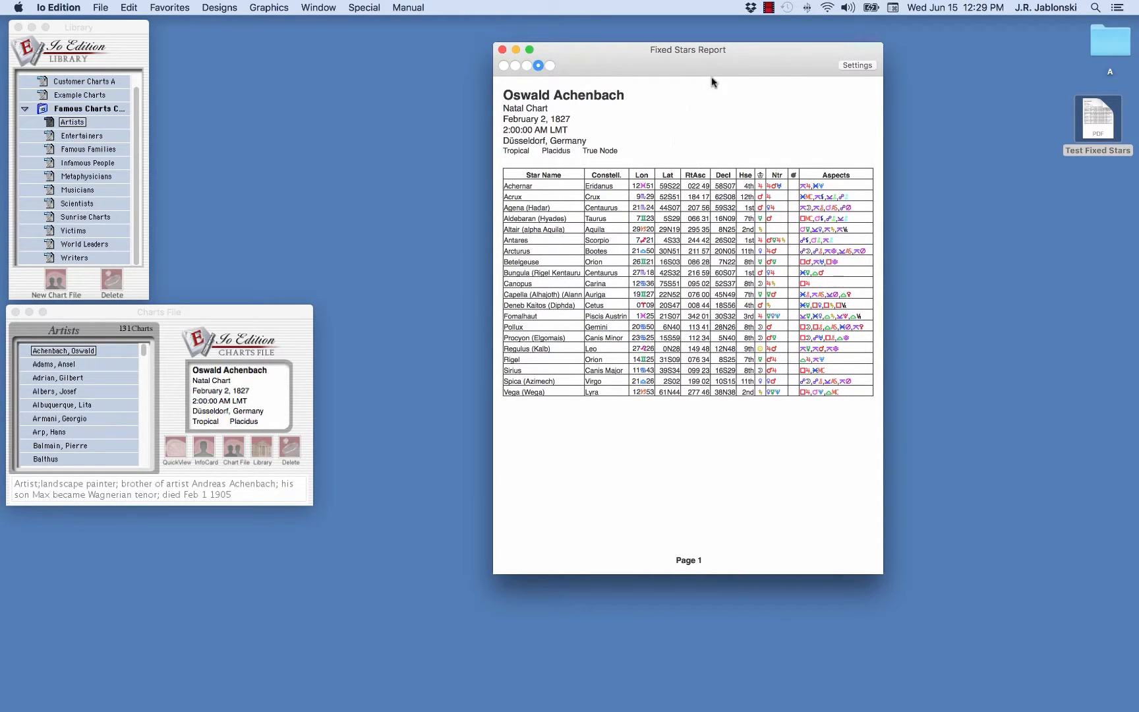
pyautogui.moveTo(740, 77); pyautogui.dragTo(706, 59)
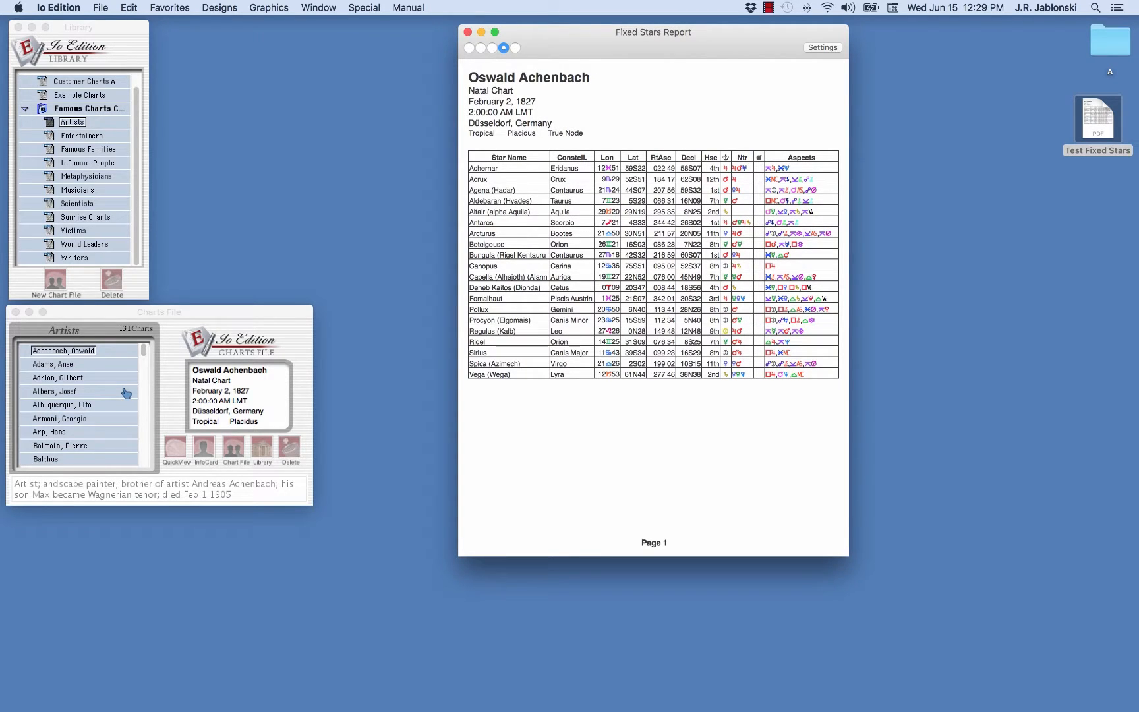
# - Replace the chart in the Fixed Stars report with Balthus and then Ansel Adams, and move the report next to the chart list
pyautogui.moveTo(44, 459); pyautogui.dragTo(590, 97)
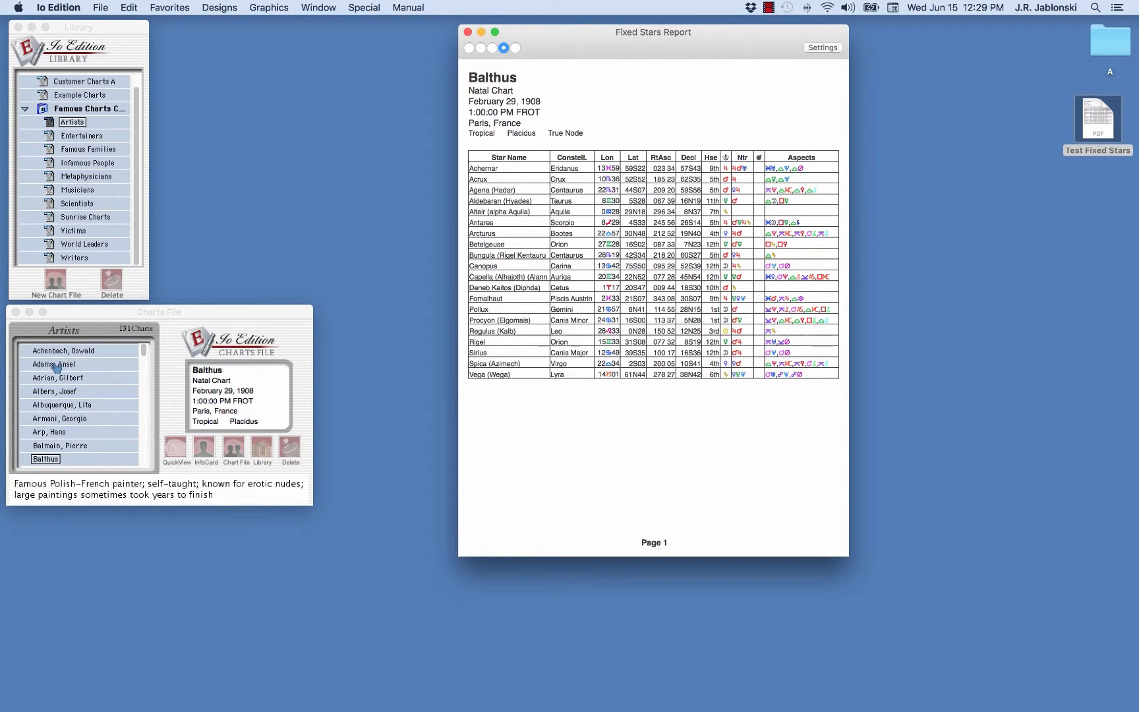
pyautogui.moveTo(56, 365); pyautogui.dragTo(527, 82)
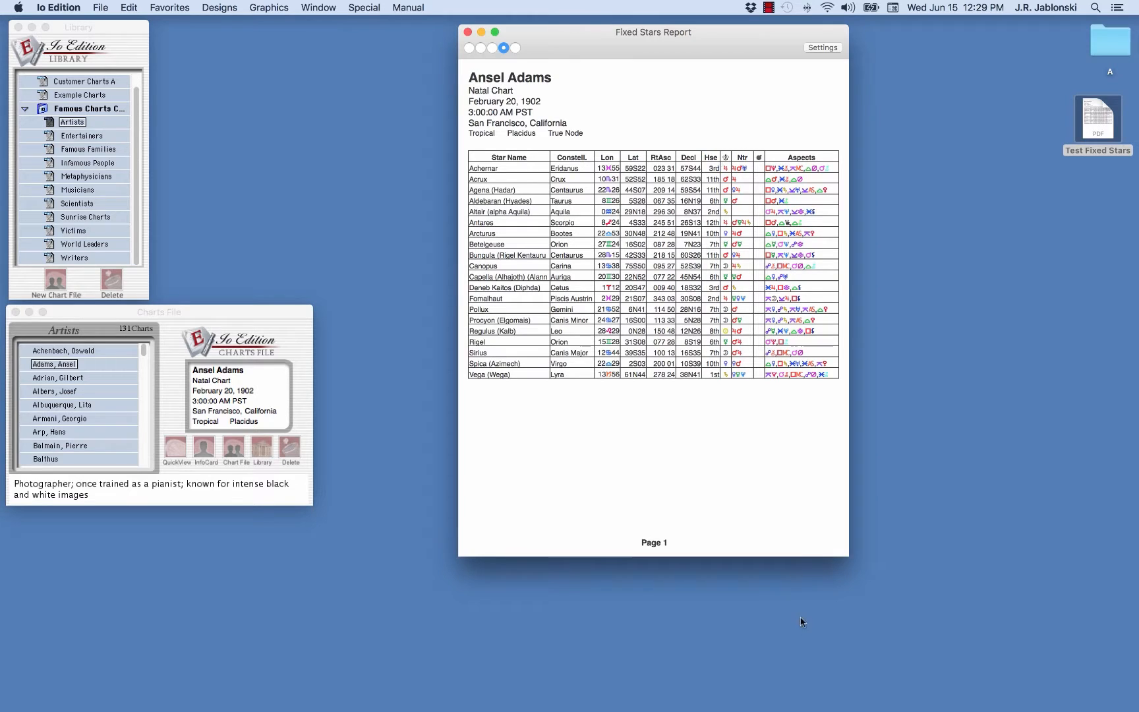
pyautogui.moveTo(736, 41); pyautogui.dragTo(606, 37)
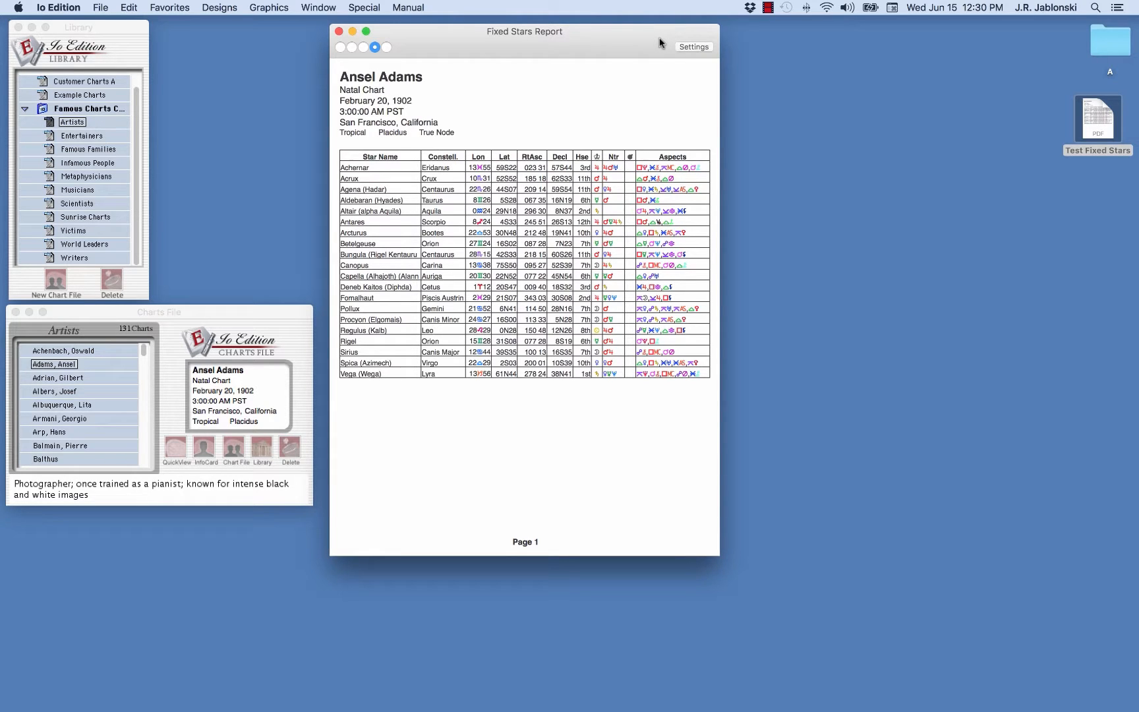
# - In the Fixed Stars report settings, add the Moon's Ascending Node and the semisquare to the selected points and aspects
pyautogui.click(694, 47)
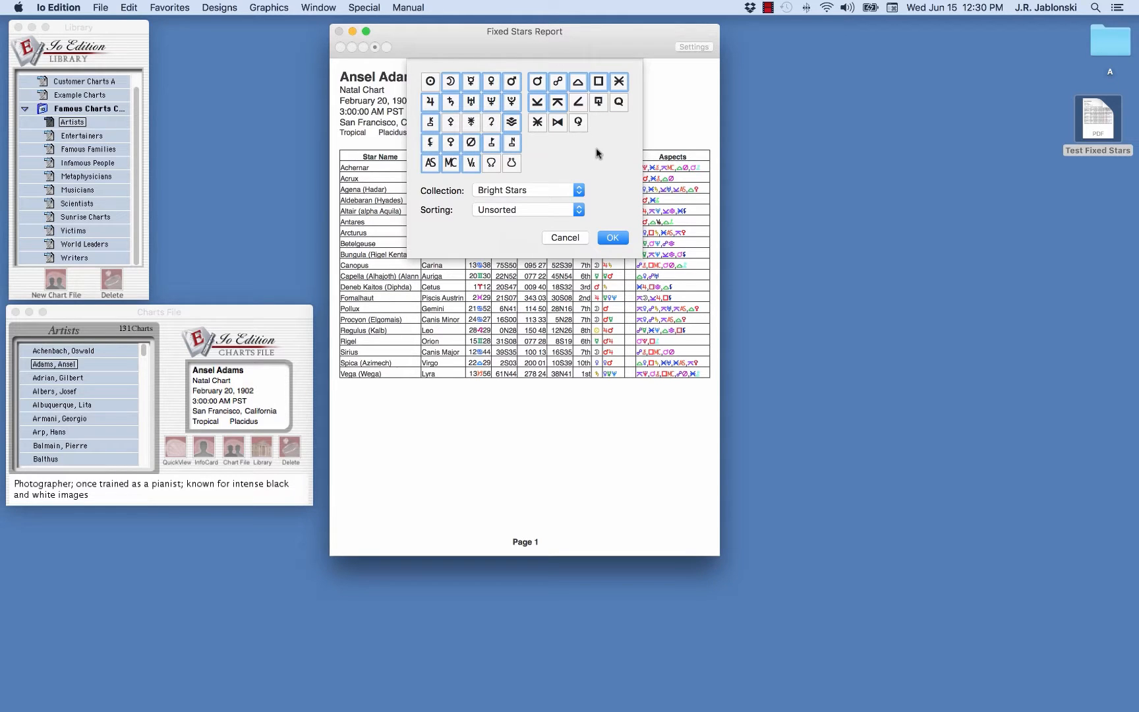
pyautogui.click(451, 81)
pyautogui.click(451, 83)
pyautogui.click(430, 82)
pyautogui.click(451, 82)
pyautogui.click(435, 84)
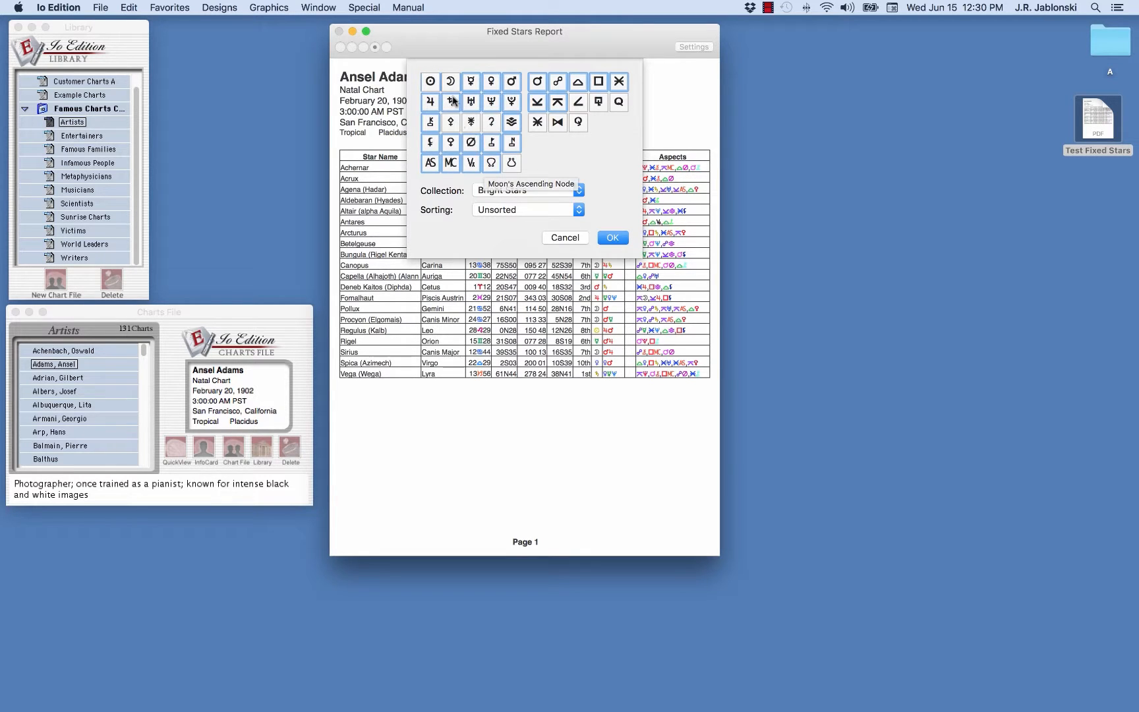
pyautogui.click(451, 84)
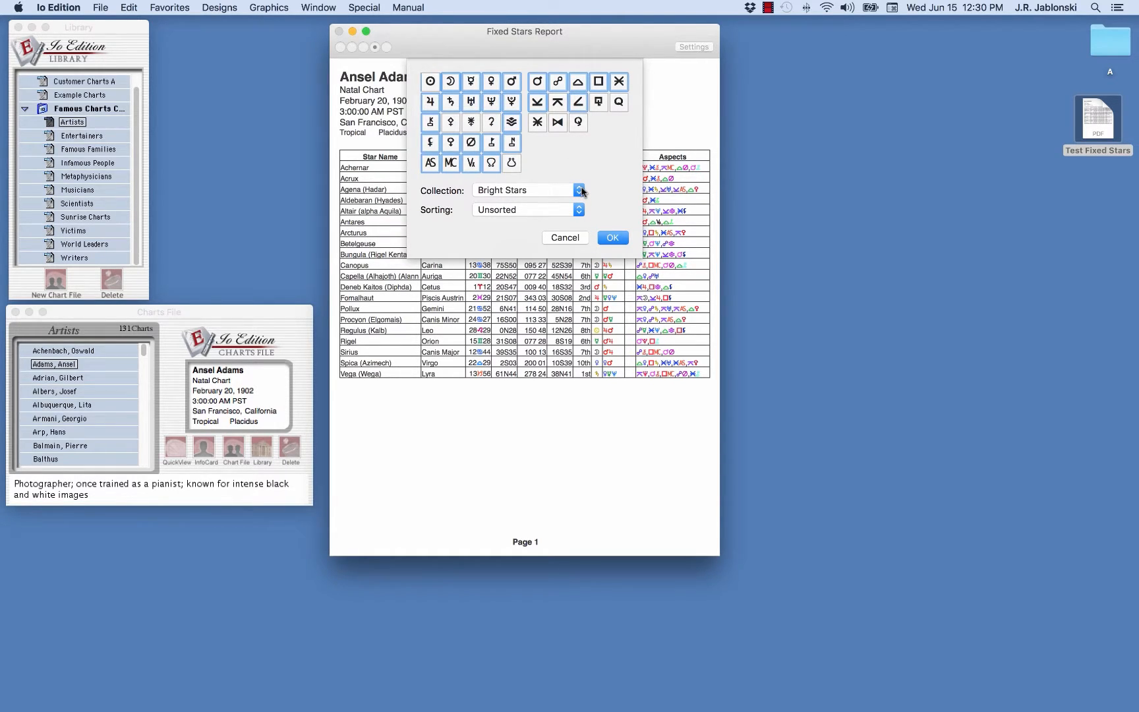
# - Set the report's star collection to All Named Stars and apply the settings
pyautogui.click(579, 190)
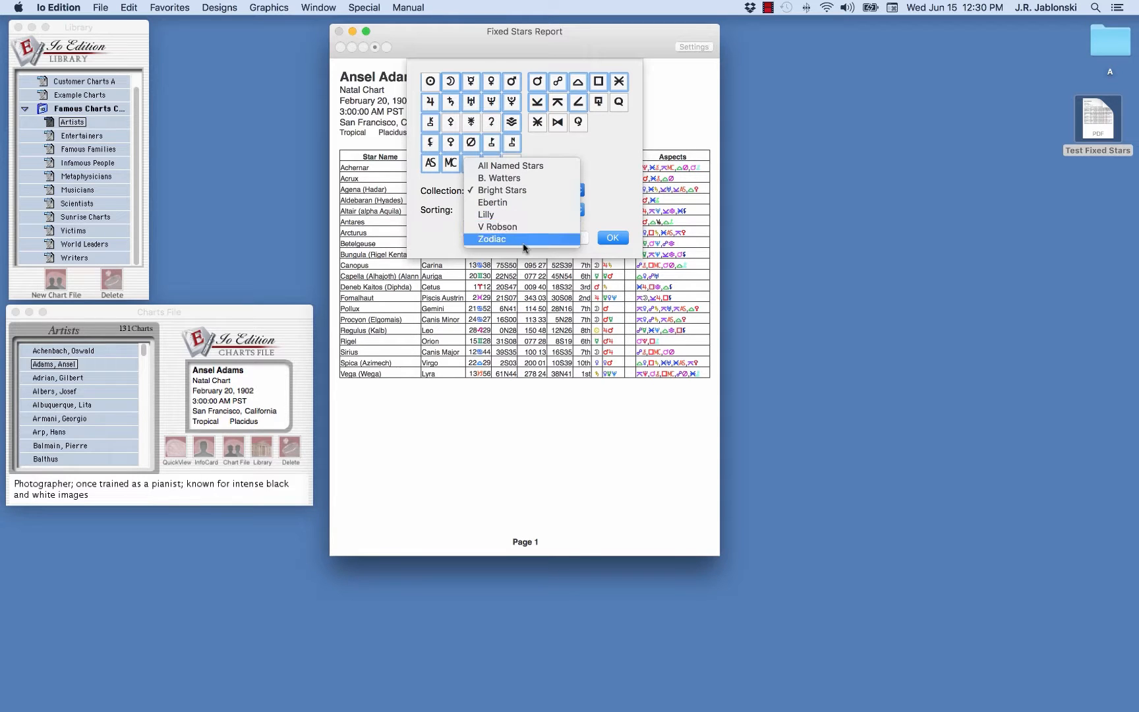
pyautogui.click(530, 169)
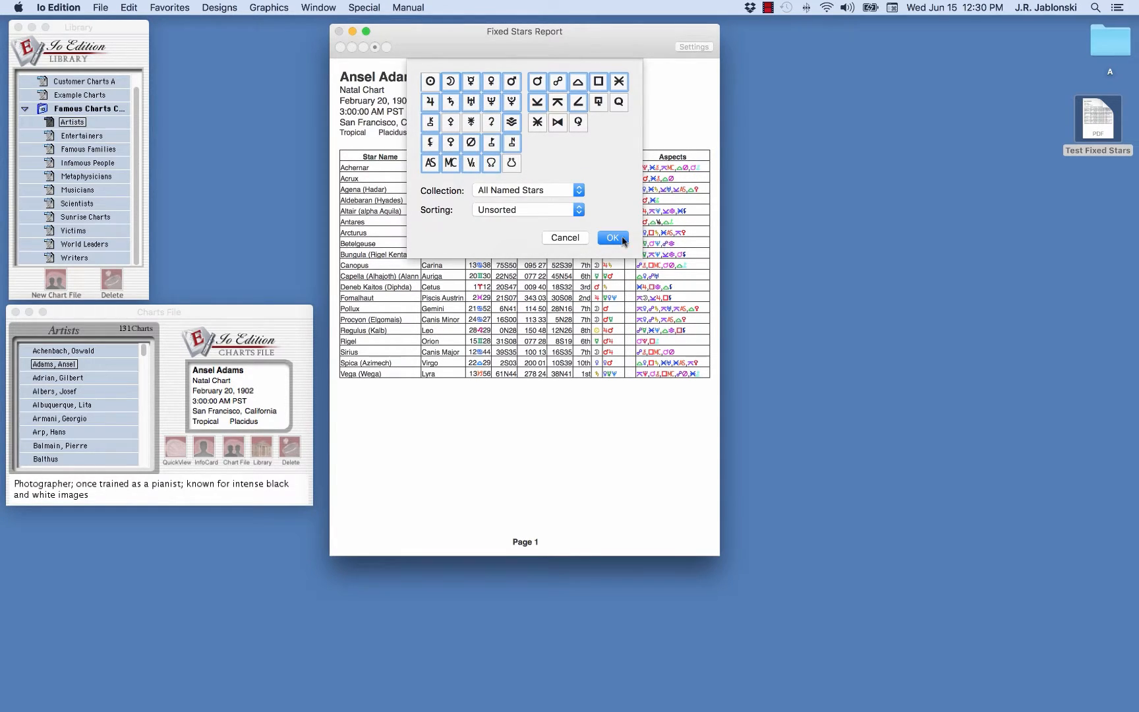
pyautogui.click(618, 239)
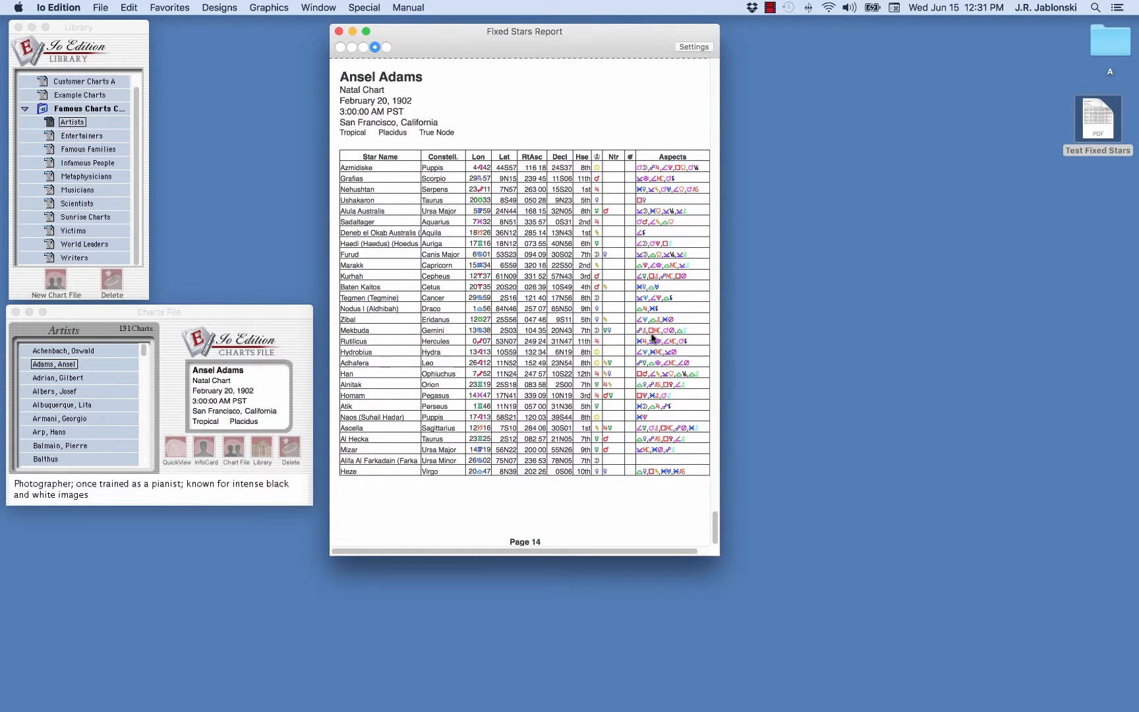
# - Set the Fixed Stars report to sort By House and use the Ebertin star collection
pyautogui.click(697, 48)
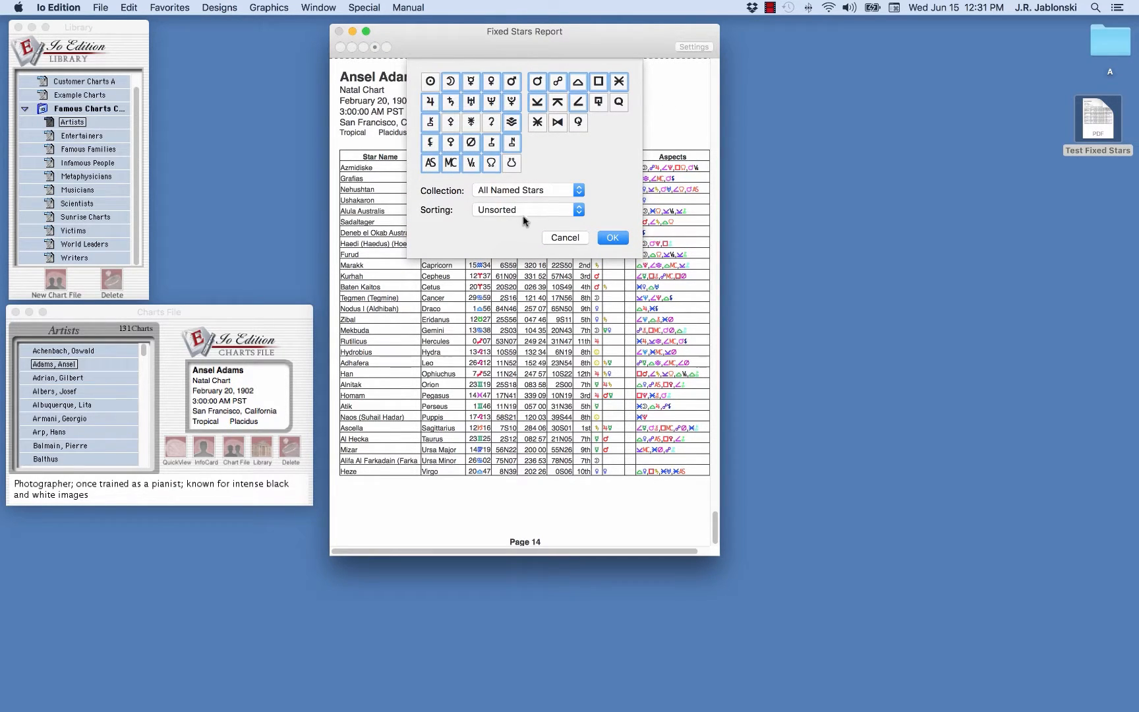
pyautogui.click(581, 210)
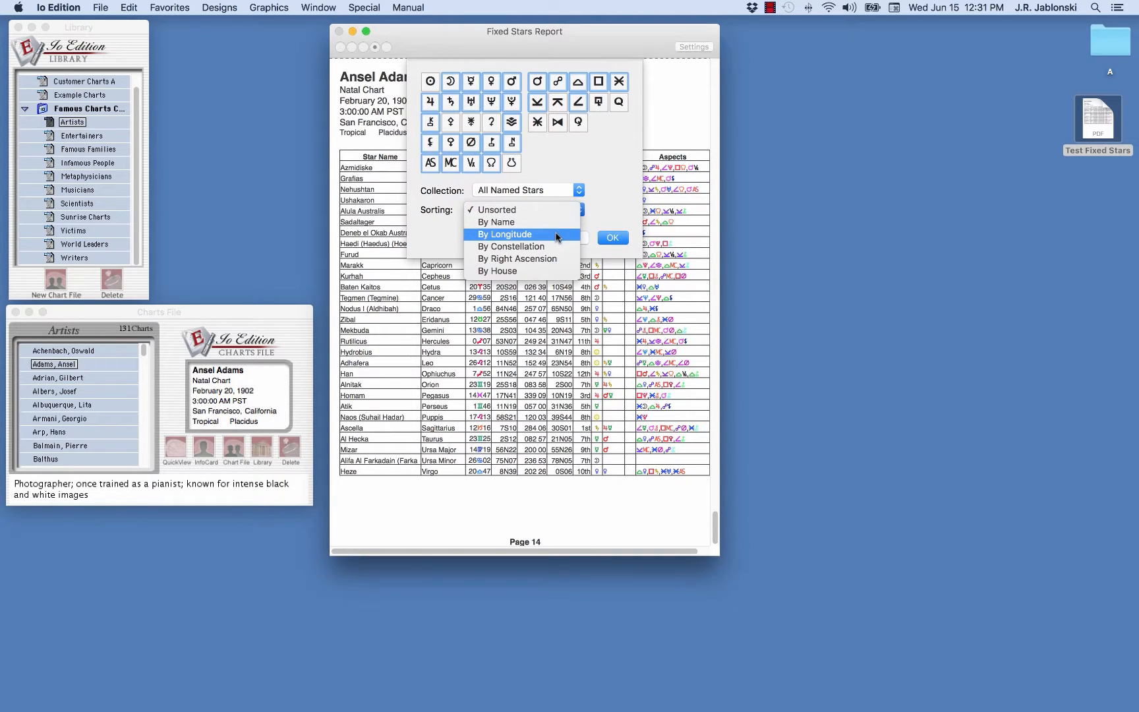
pyautogui.click(546, 272)
pyautogui.click(584, 192)
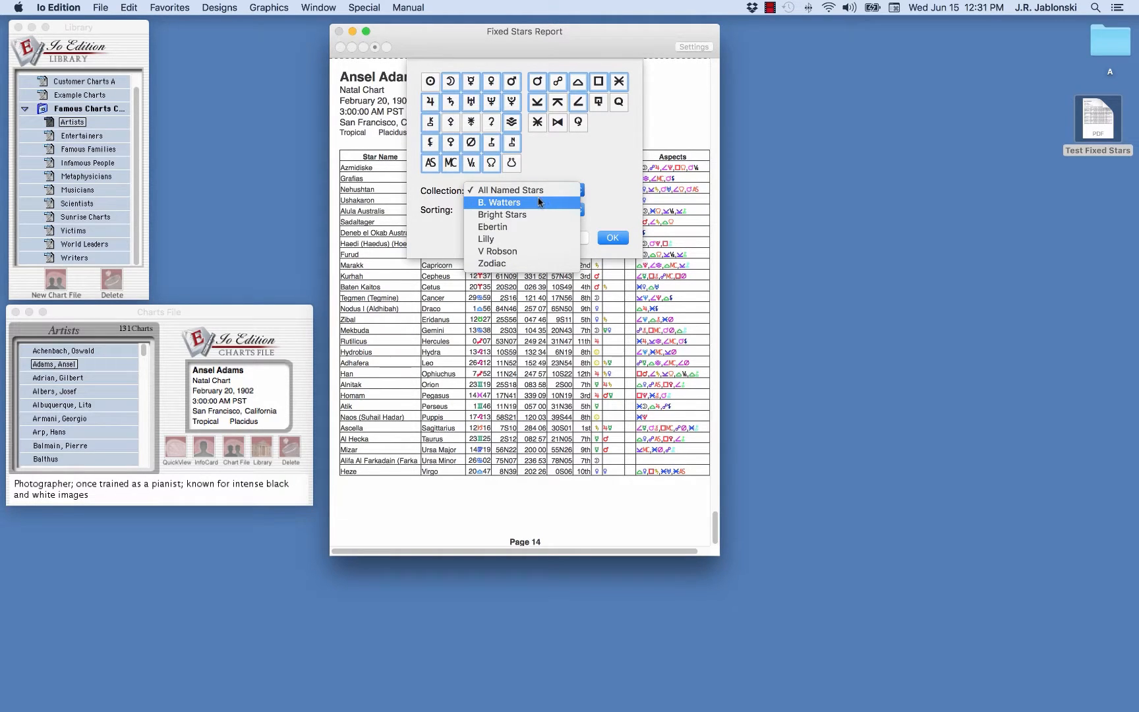
pyautogui.click(522, 226)
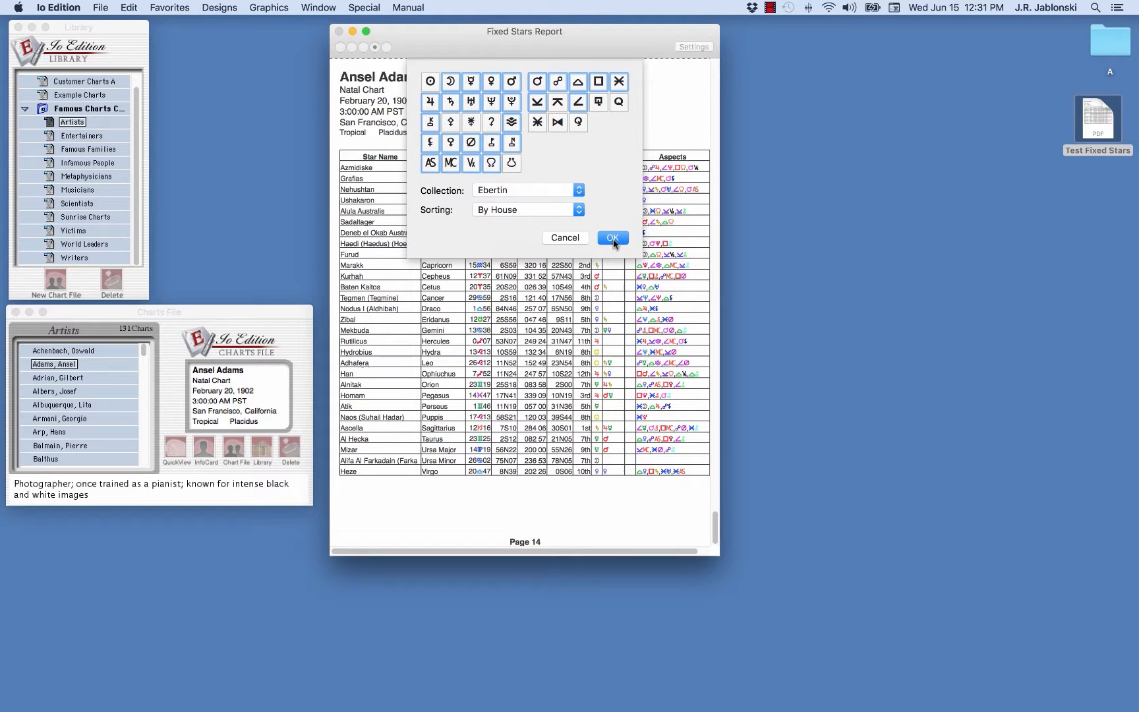
pyautogui.click(612, 238)
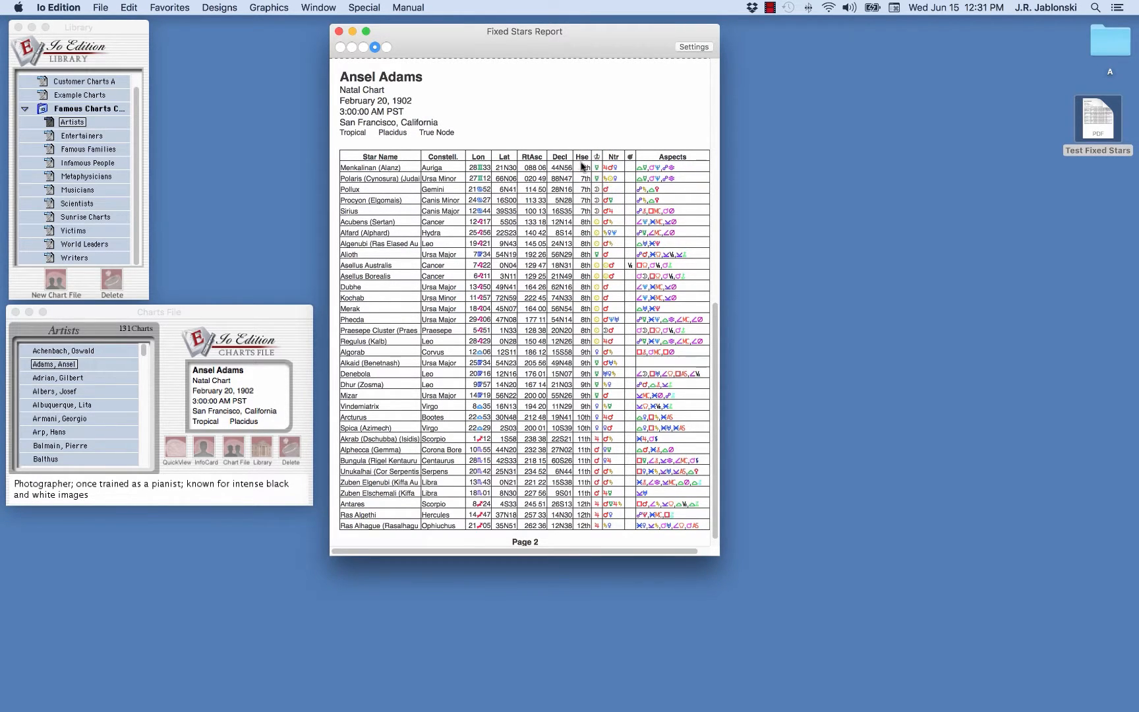
# - Examine the house, nature and aspect columns across both pages of Ansel Adams's Fixed Stars report, and close the report
pyautogui.scroll(10, 585, 365)
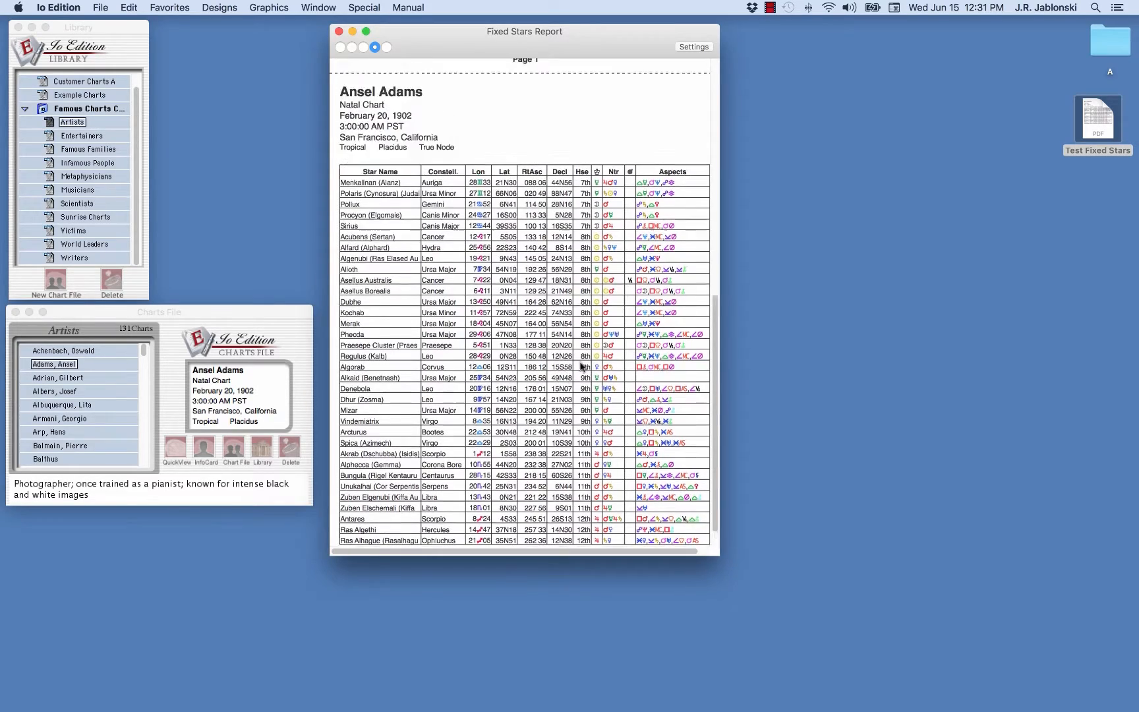
pyautogui.scroll(8, 583, 368)
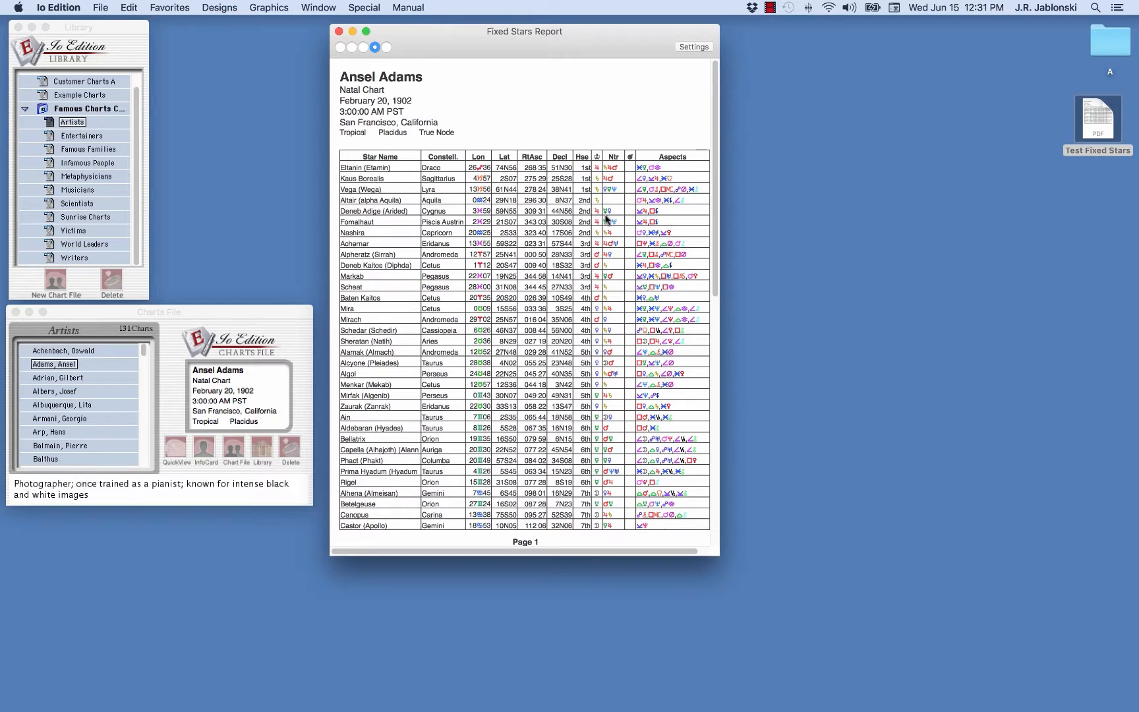
pyautogui.scroll(-3, 590, 297)
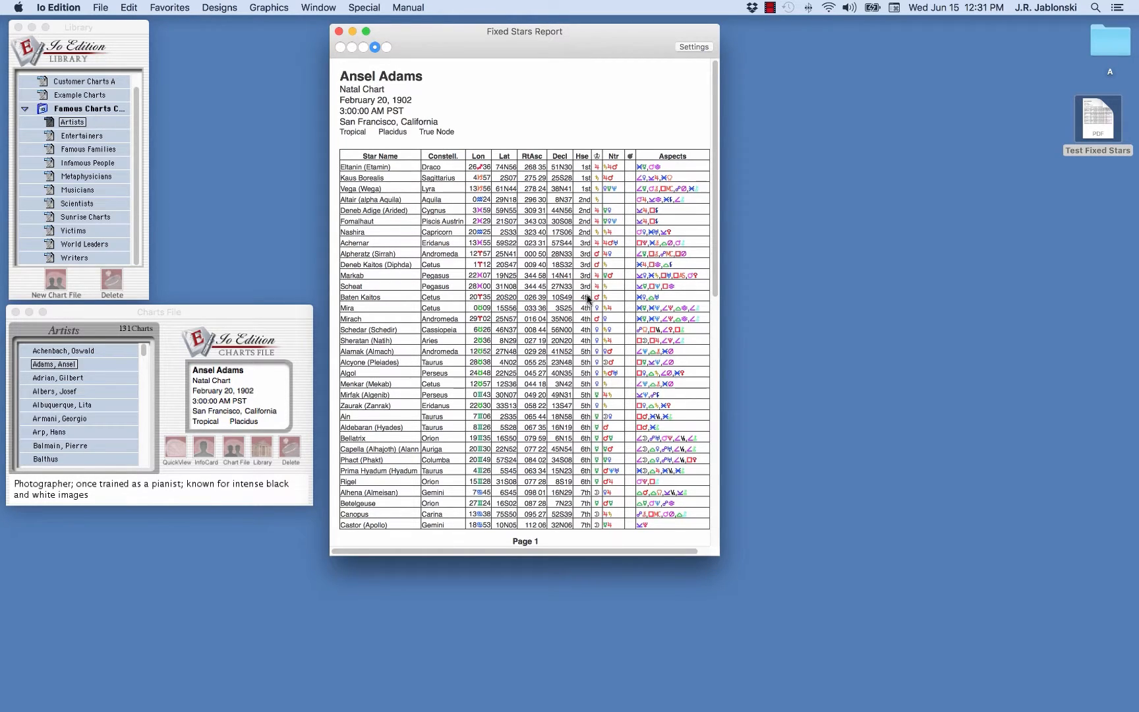
pyautogui.scroll(-8, 586, 298)
pyautogui.scroll(10, 586, 298)
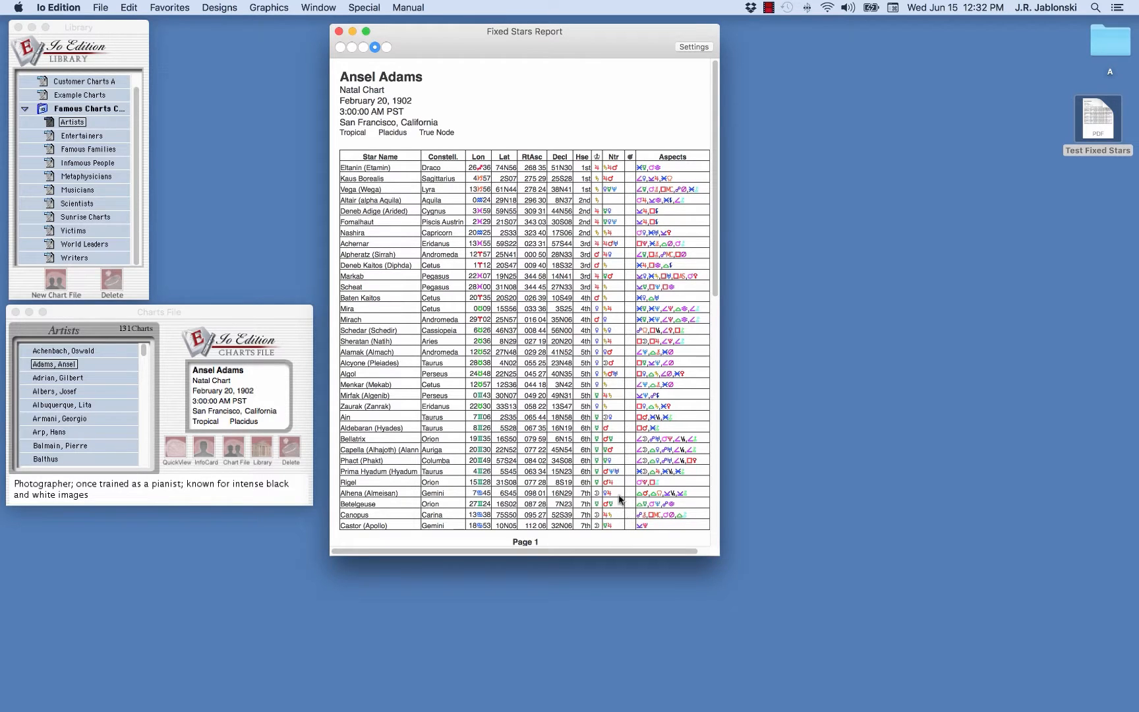
pyautogui.scroll(-5, 611, 448)
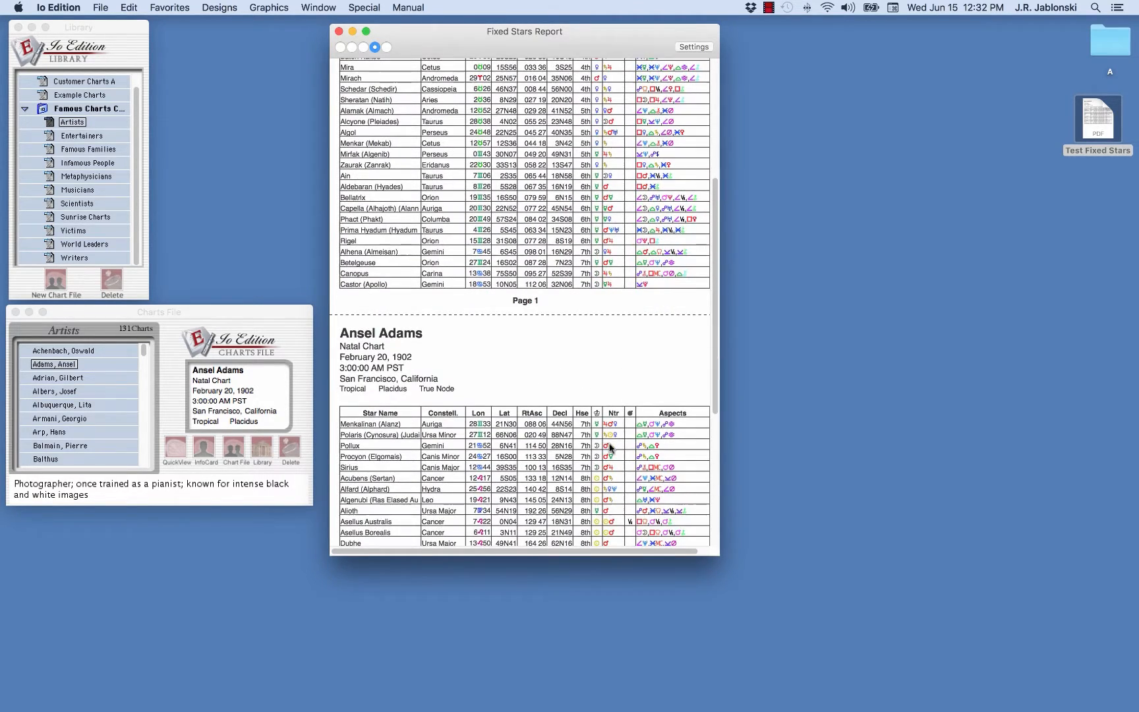
pyautogui.scroll(-3, 610, 449)
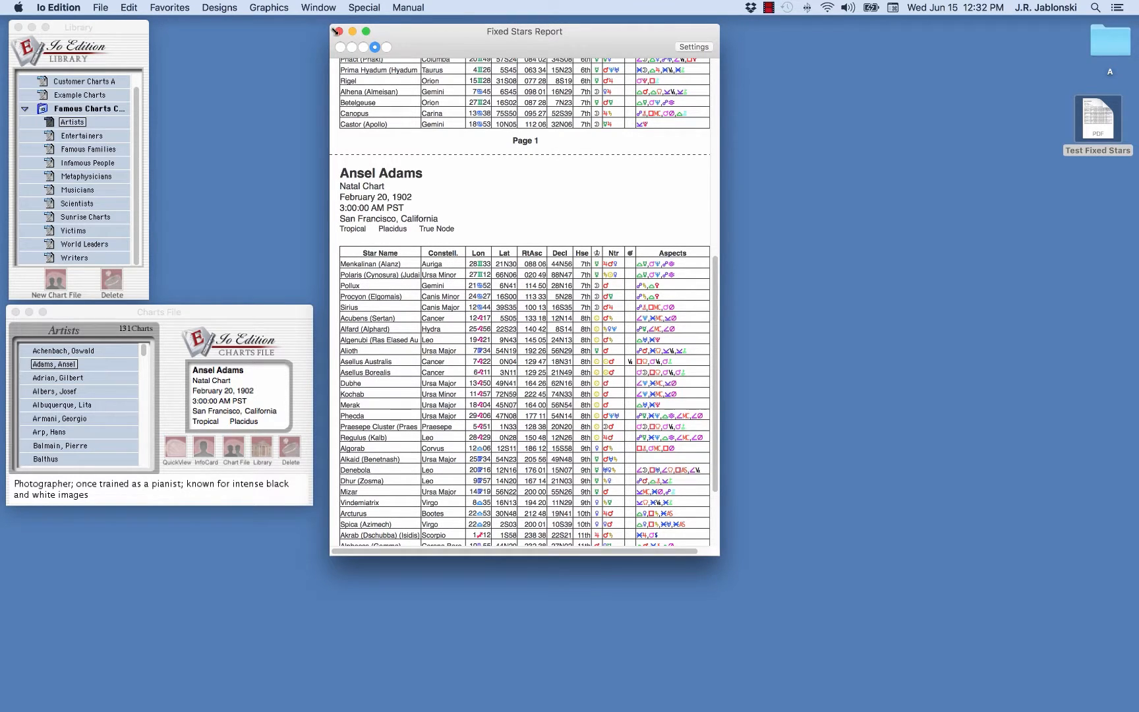
pyautogui.click(339, 31)
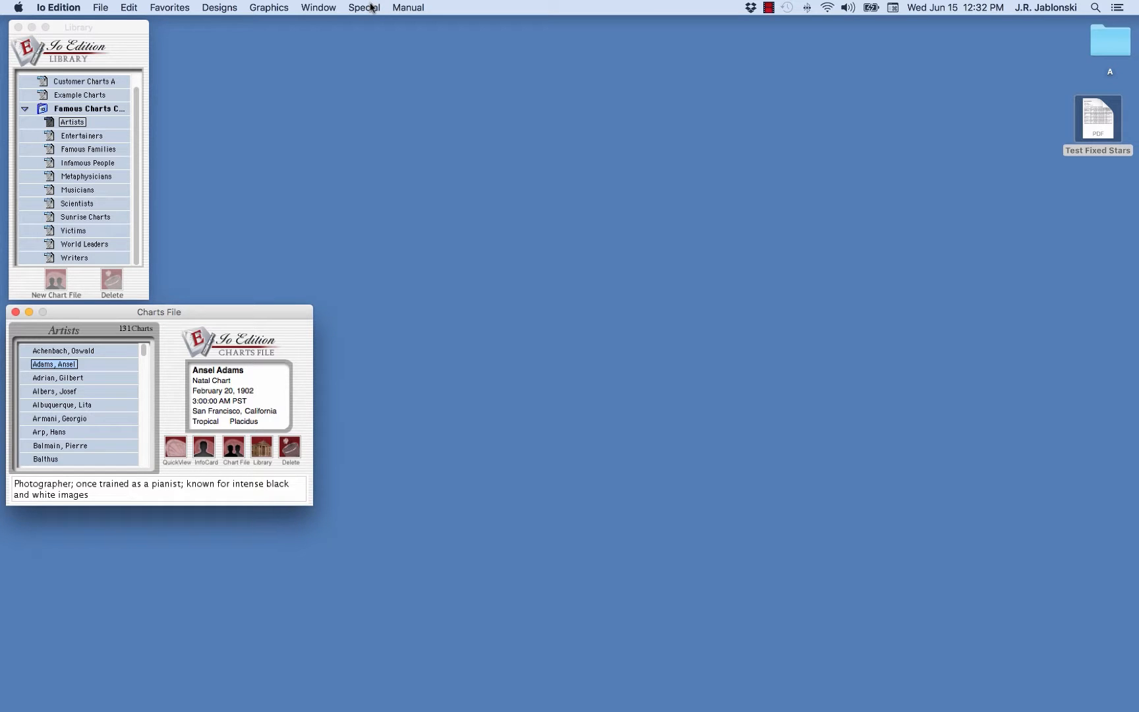
# - Generate an Arabic Parts report for Ansel Adams's chart and move its window away from the chart lists
pyautogui.click(370, 8)
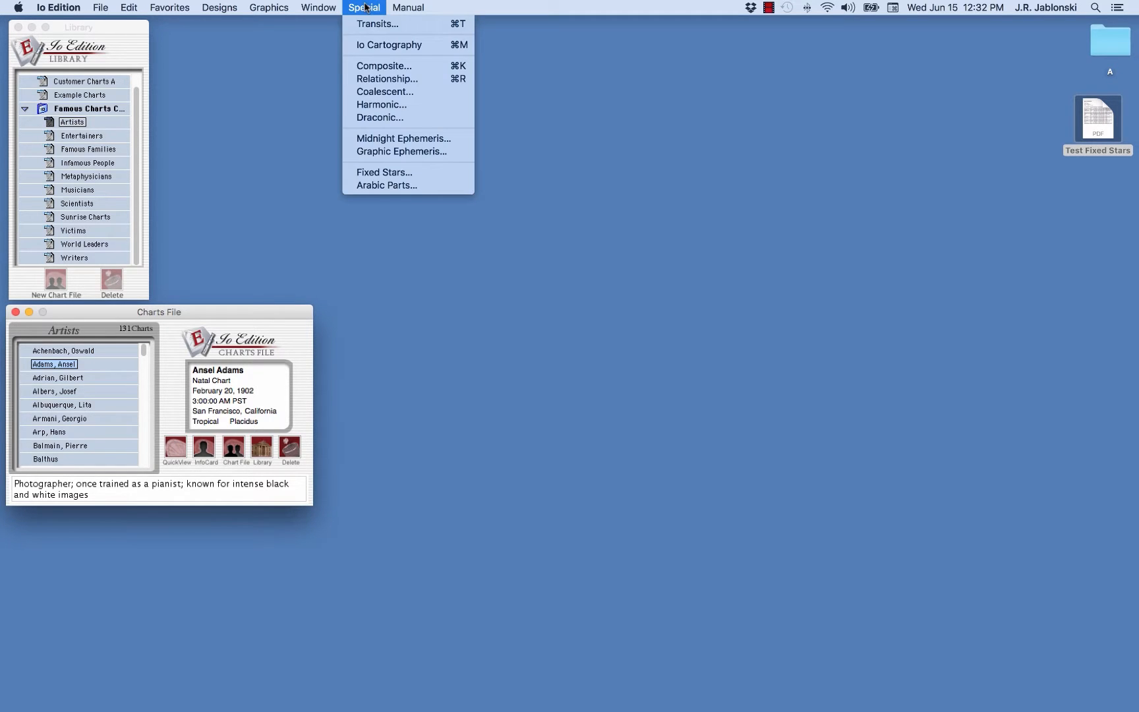
pyautogui.click(403, 186)
pyautogui.moveTo(359, 55); pyautogui.dragTo(855, 96)
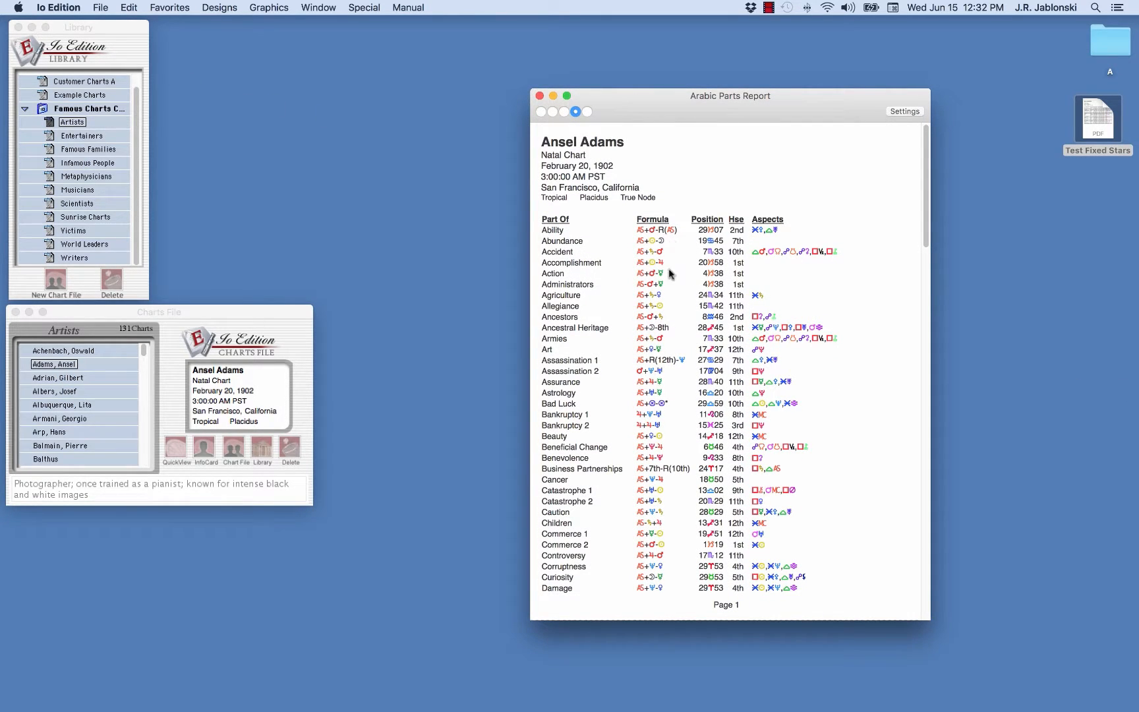
# - Swap Pierre Balmain's chart into the Arabic Parts report, and swap Ansel Adams's chart back in
pyautogui.click(56, 448)
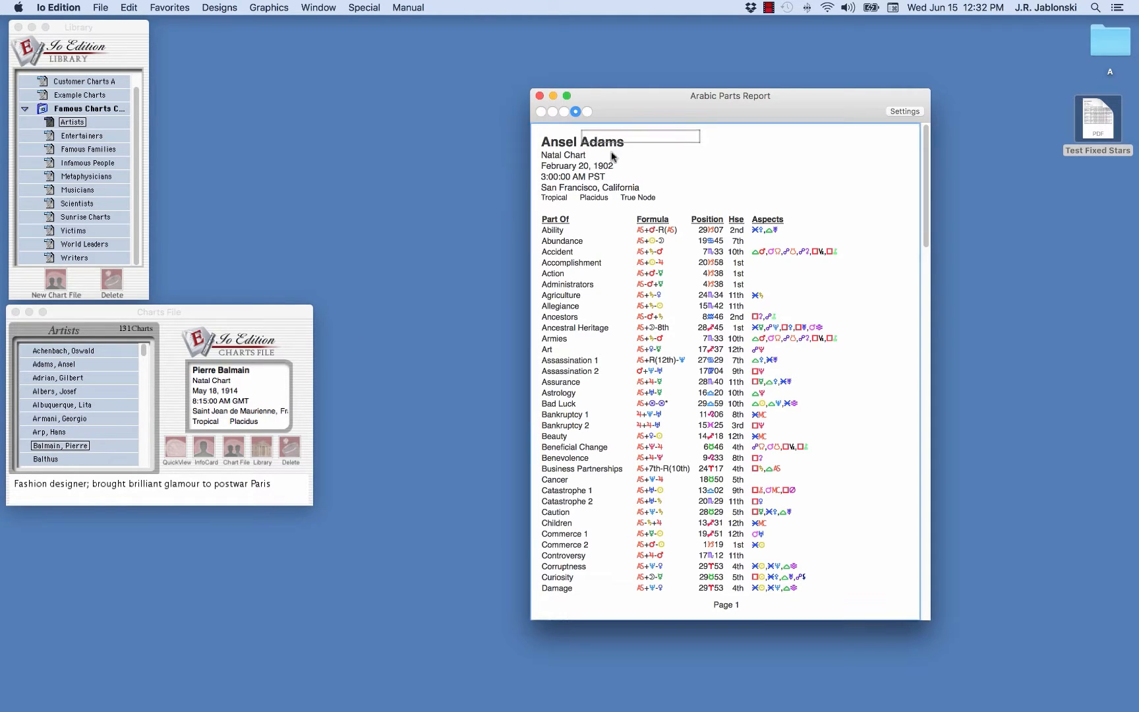
pyautogui.click(58, 369)
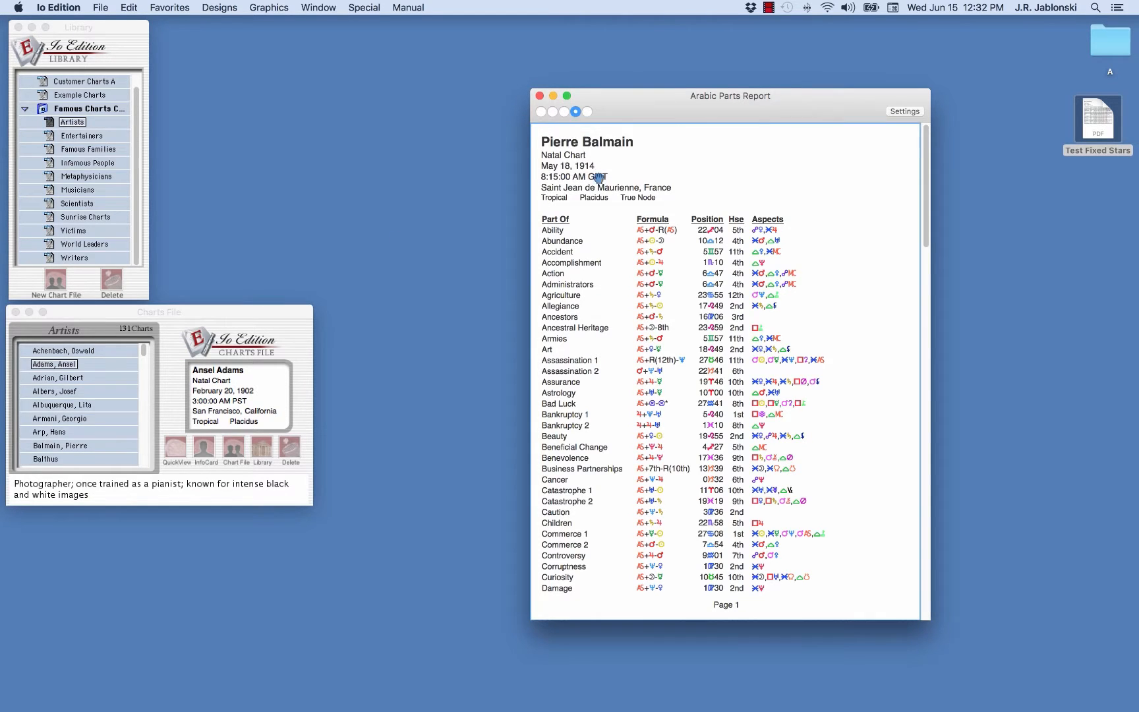
pyautogui.moveTo(644, 114); pyautogui.dragTo(506, 91)
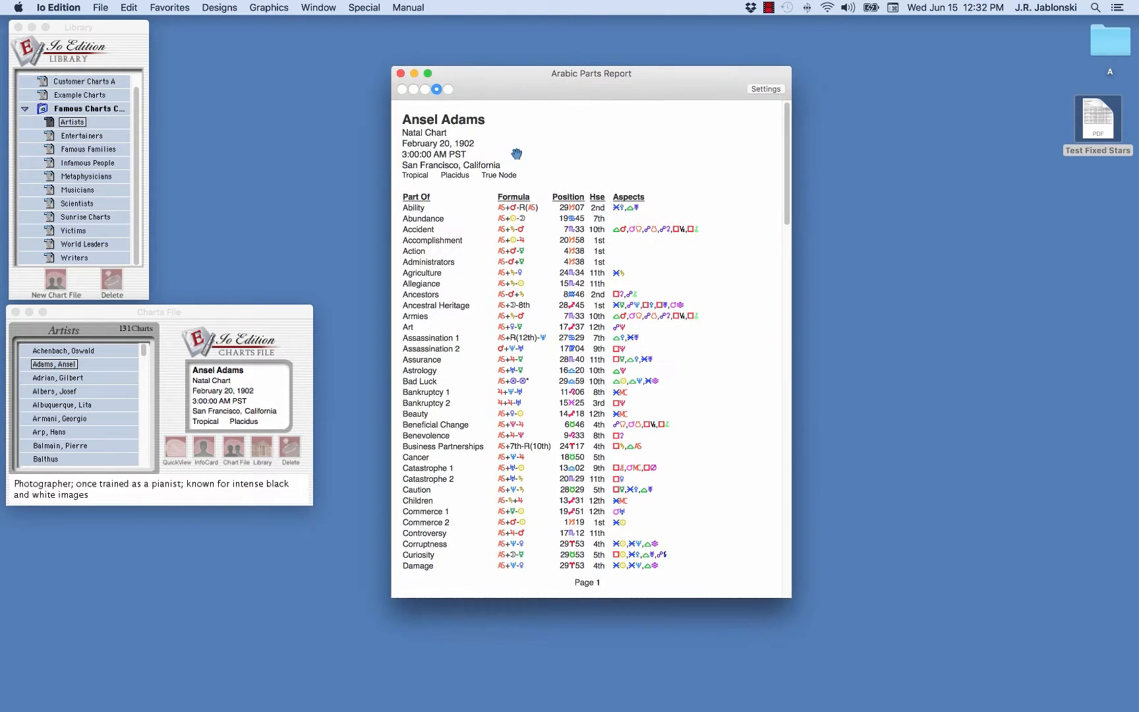
# - Apply Arabic Parts report settings with the Vertex and both lunar nodes deselected and sorting kept at Sort By Name
pyautogui.click(765, 89)
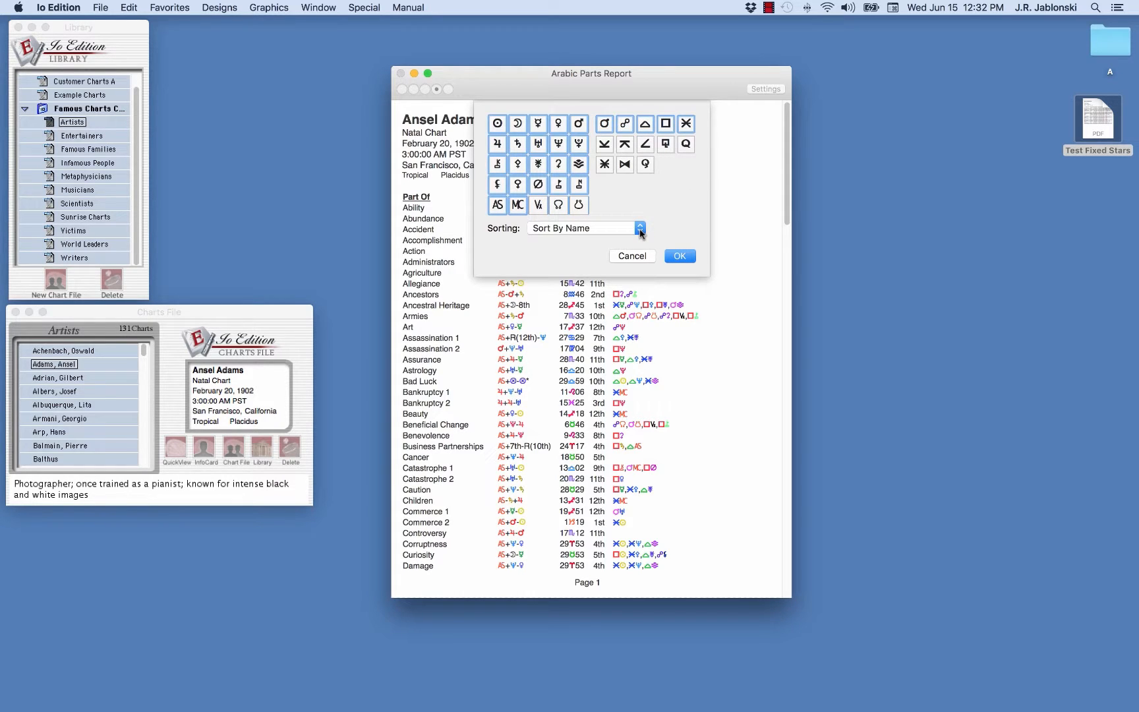
pyautogui.click(640, 231)
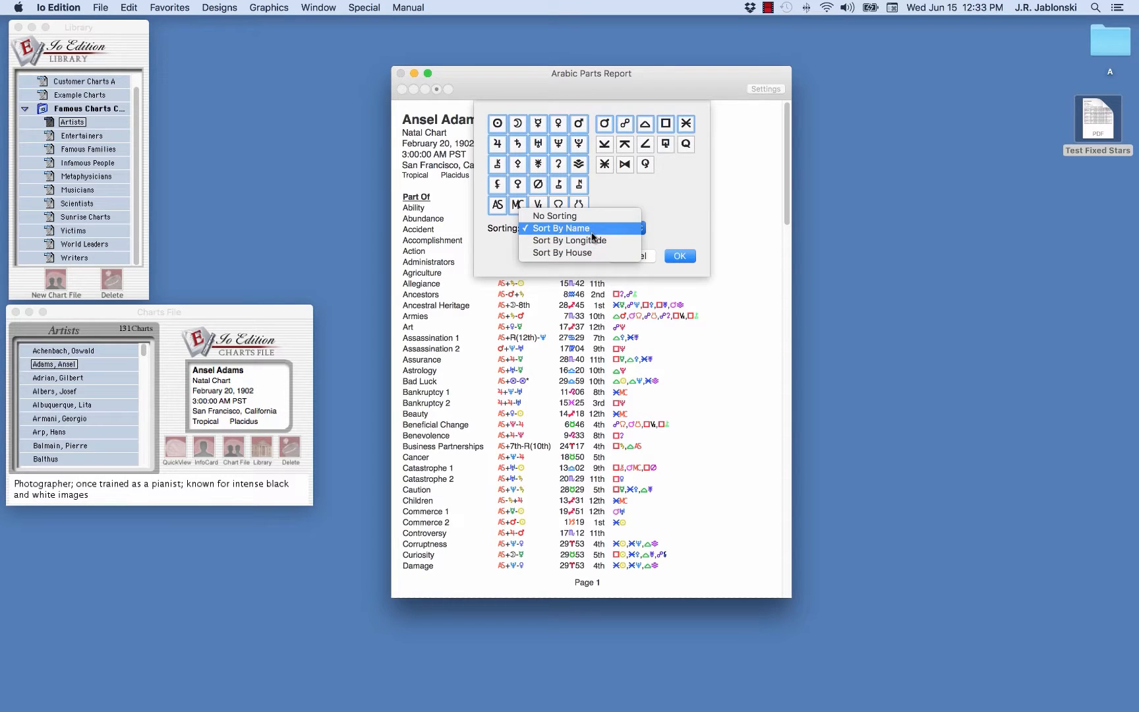
pyautogui.click(692, 216)
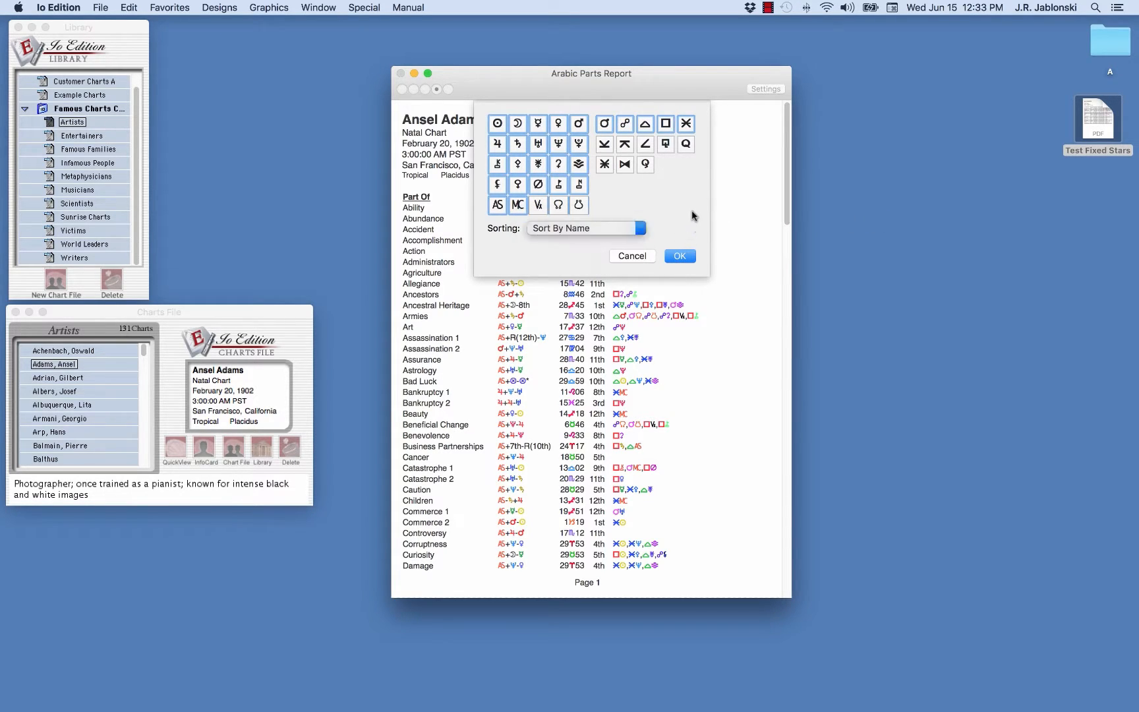
pyautogui.click(676, 258)
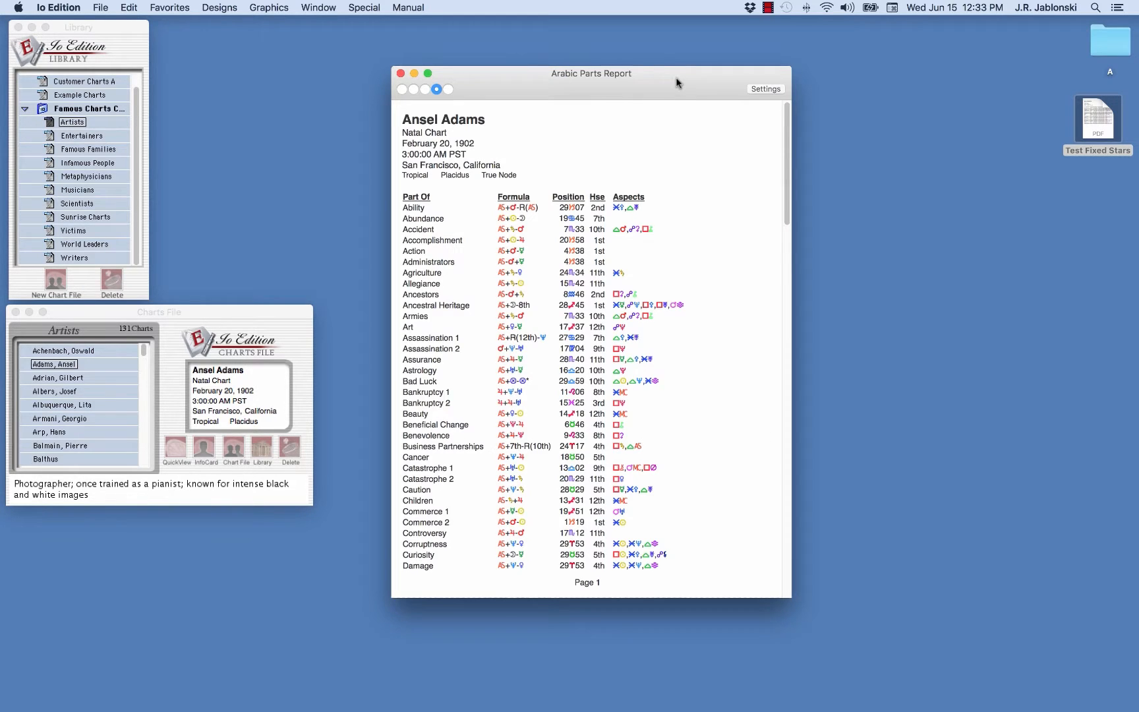
# - Save the Arabic Parts report through the print dialog as a PDF named Test Arabic Parts on the Desktop
pyautogui.moveTo(677, 82); pyautogui.dragTo(632, 40)
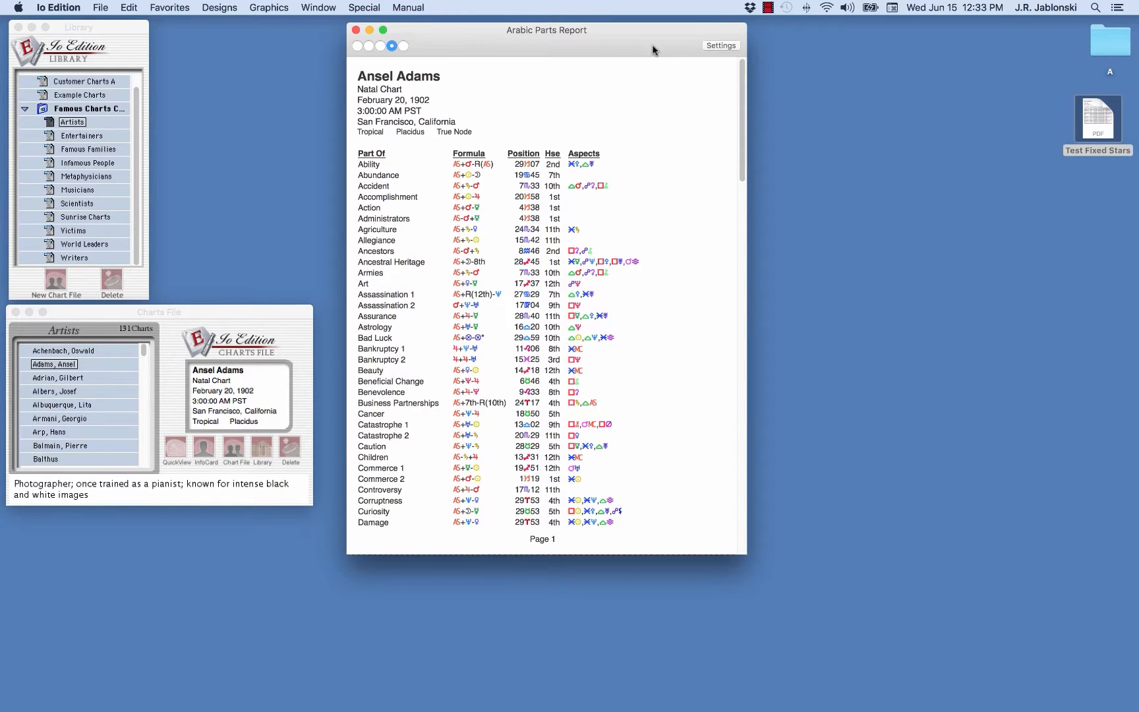
pyautogui.moveTo(655, 50); pyautogui.dragTo(654, 56)
pyautogui.click(102, 8)
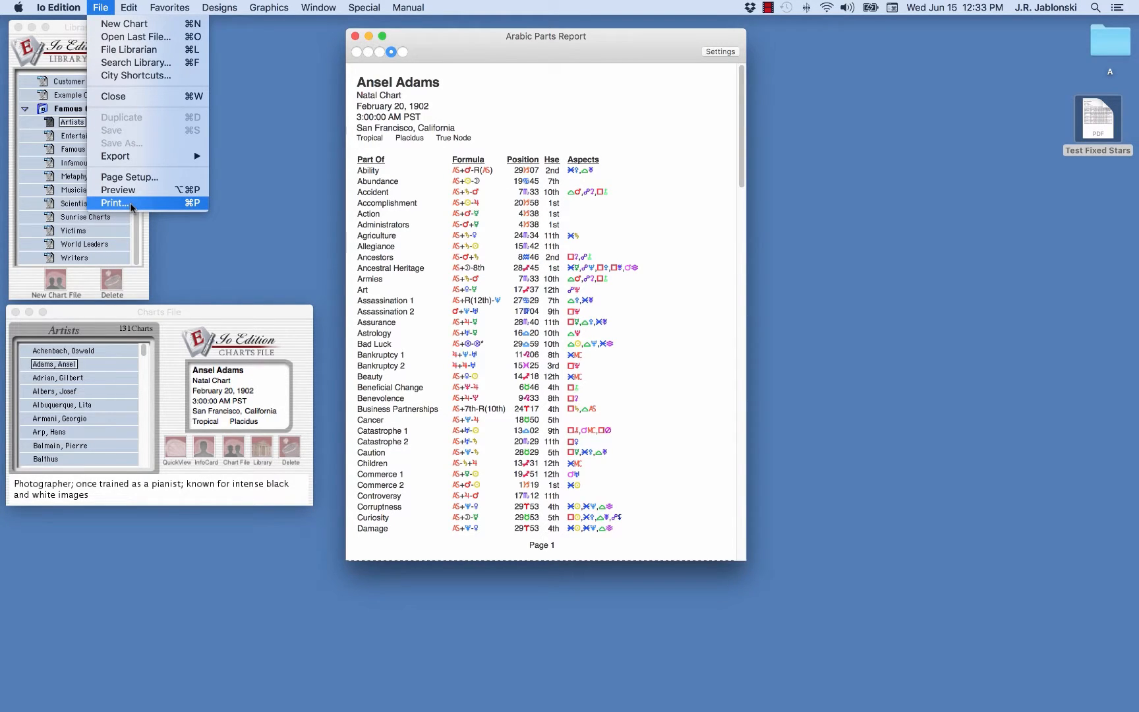
pyautogui.click(132, 206)
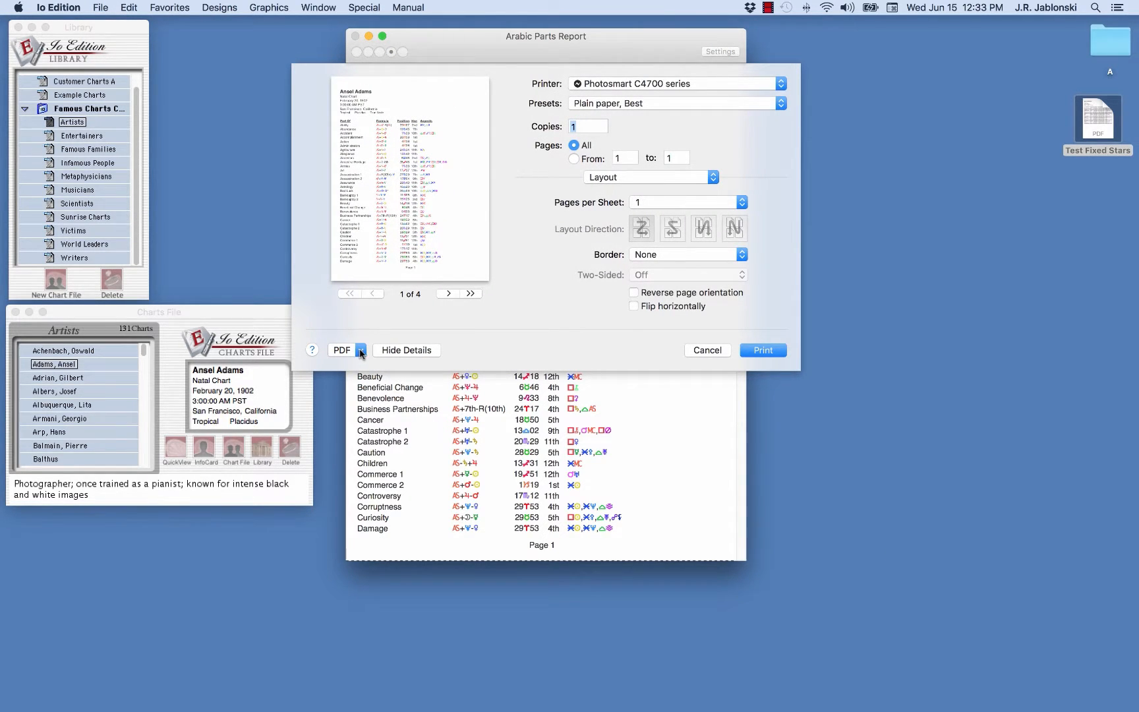
pyautogui.click(361, 350)
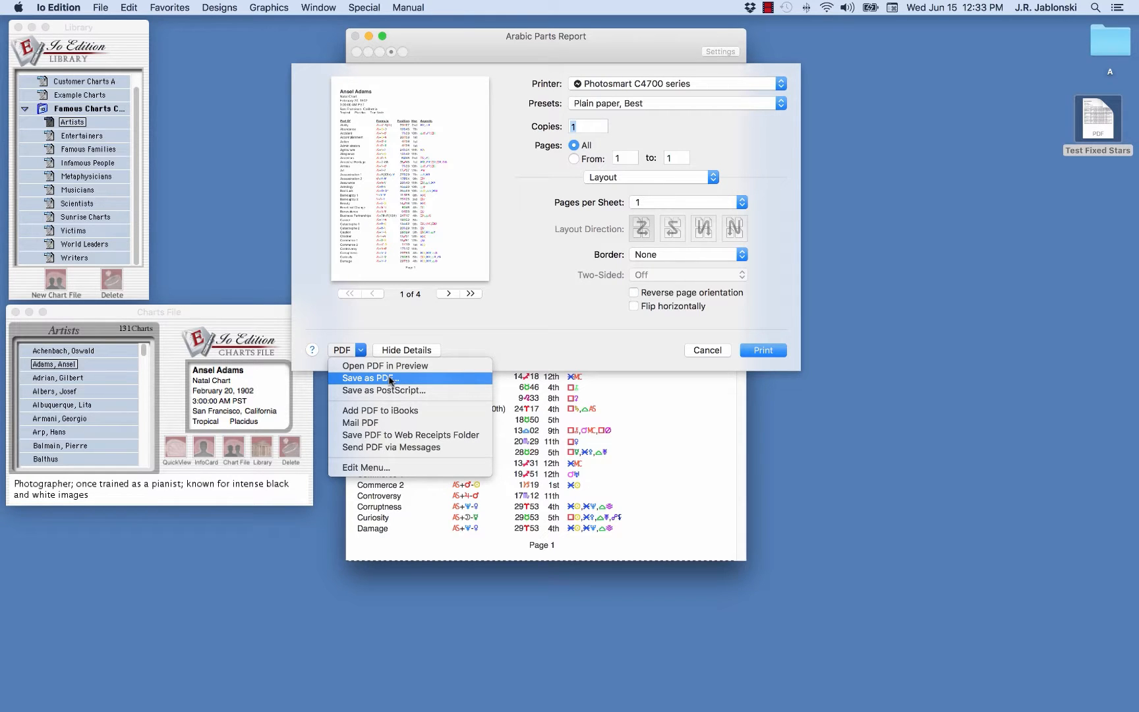
pyautogui.click(390, 380)
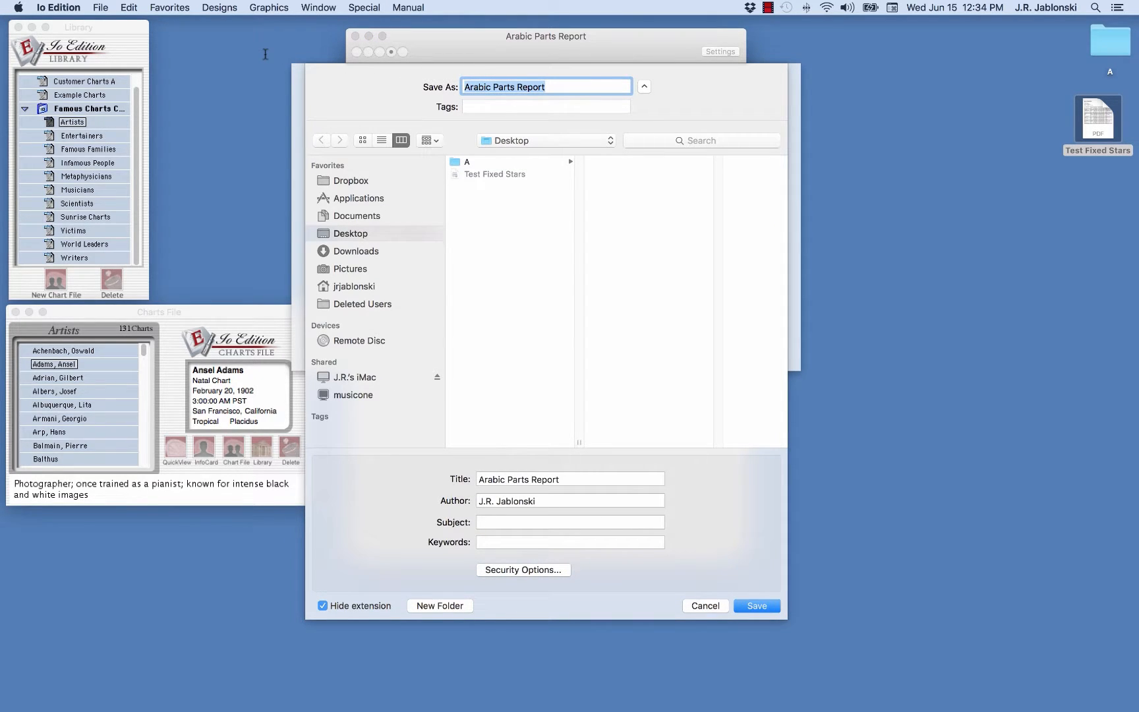
pyautogui.write('Test Ara')
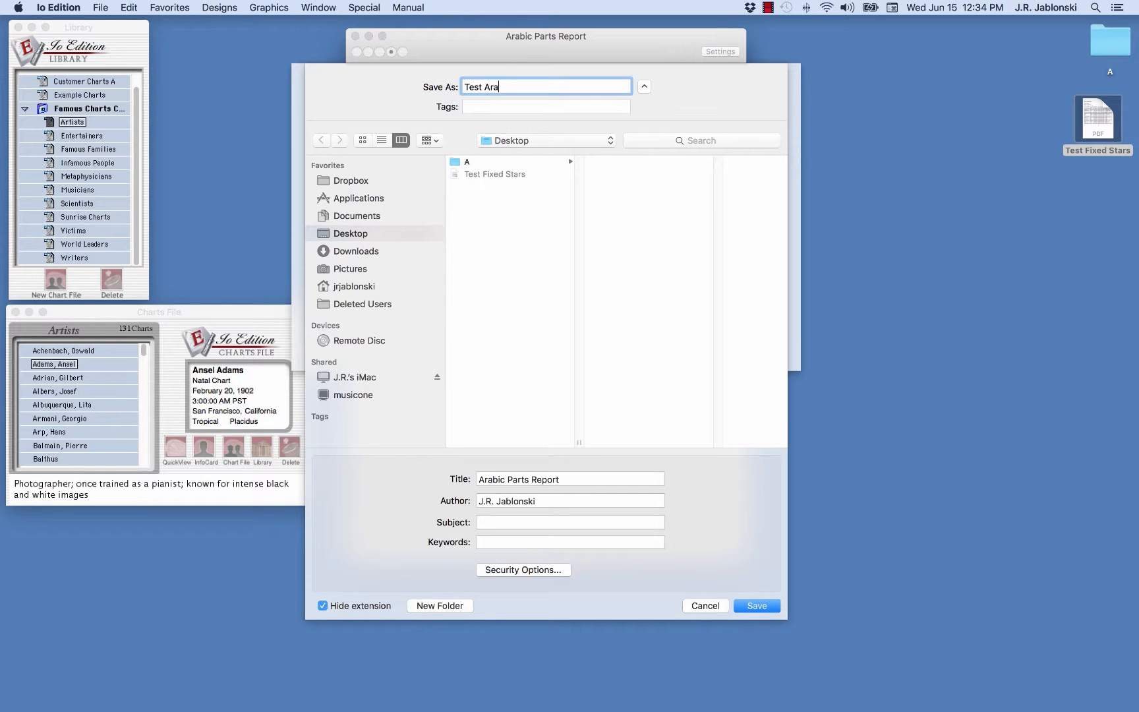
pyautogui.write('bic A')
pyautogui.click(1097, 119)
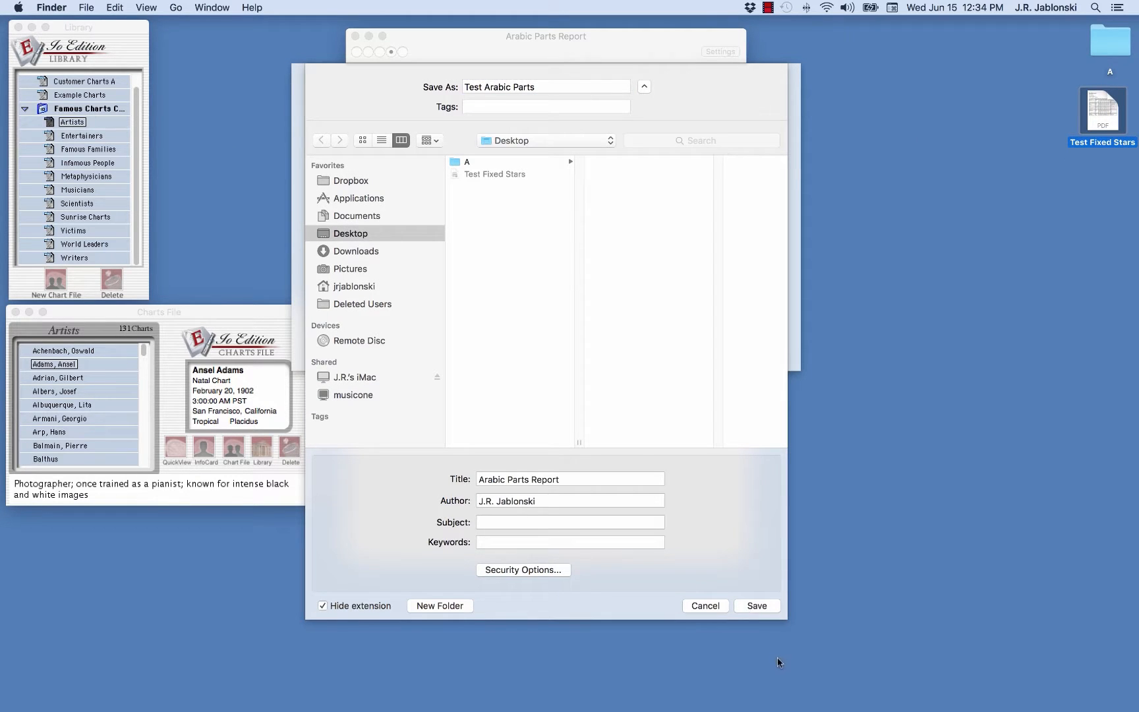
pyautogui.click(753, 606)
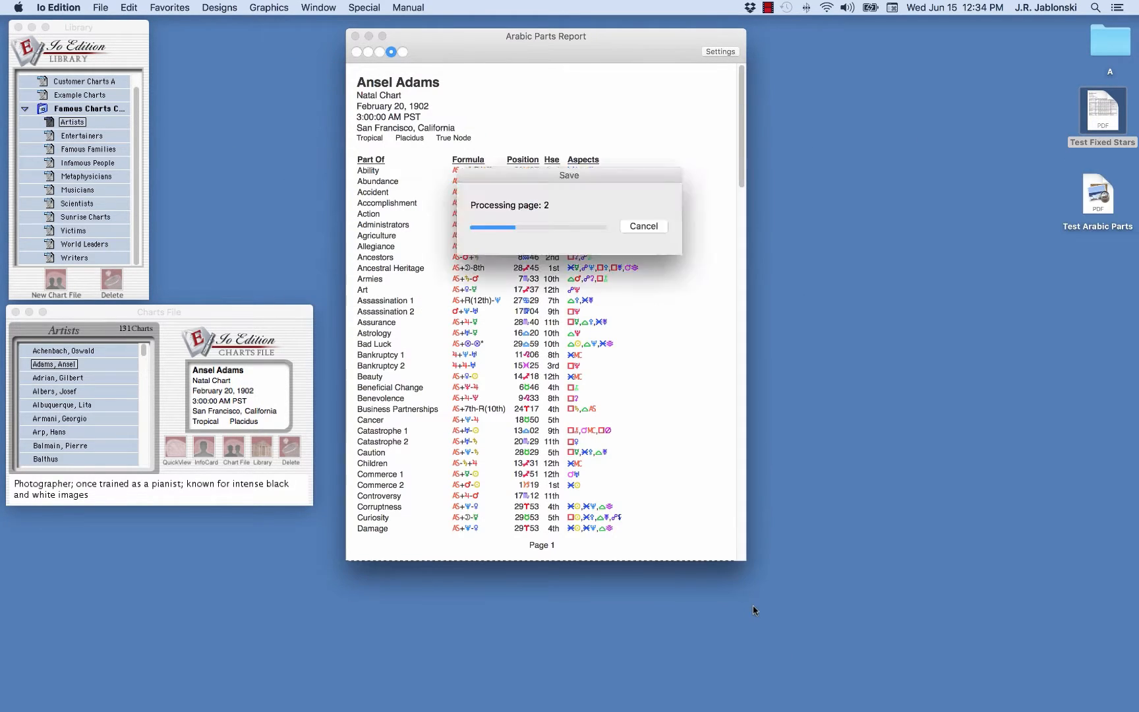
# - Open the Test Arabic Parts PDF from the Desktop in Preview to check it, and hide Preview
pyautogui.click(1098, 195)
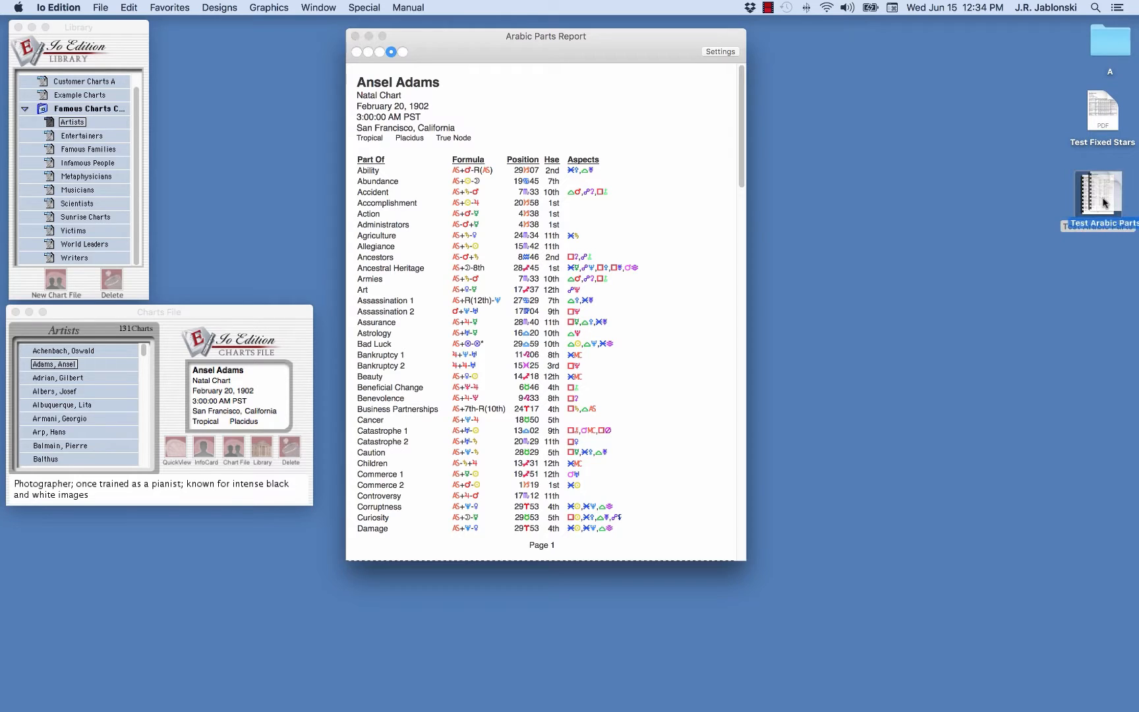
pyautogui.doubleClick(1105, 187)
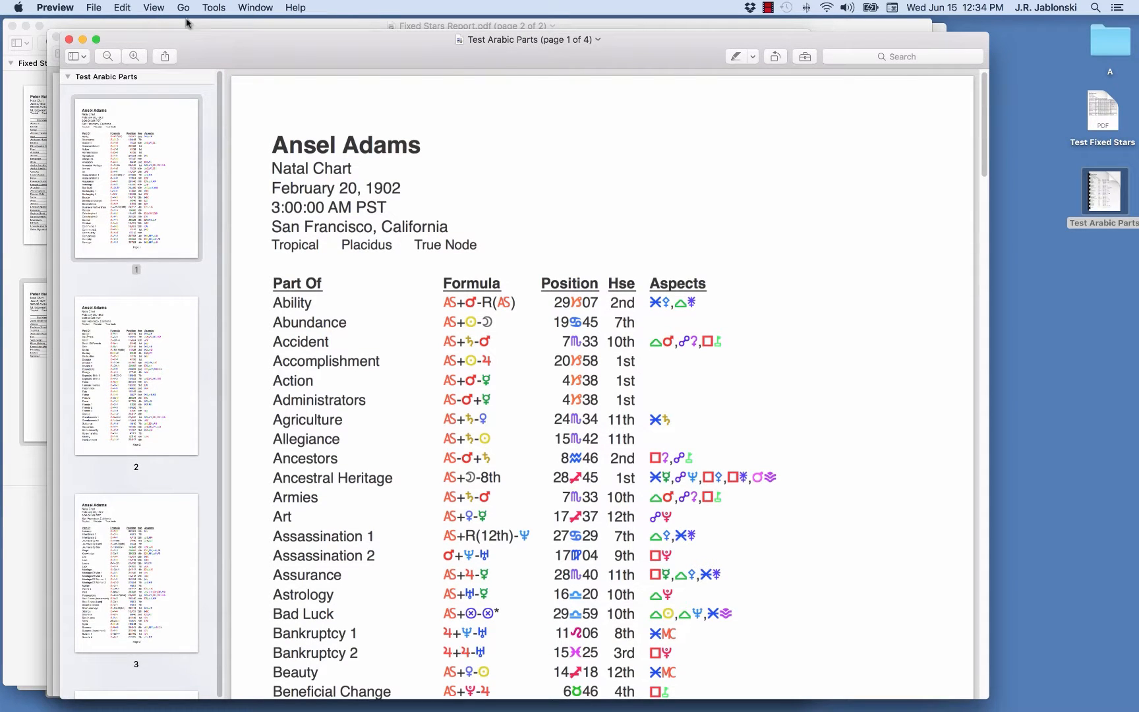
pyautogui.click(64, 7)
pyautogui.click(73, 133)
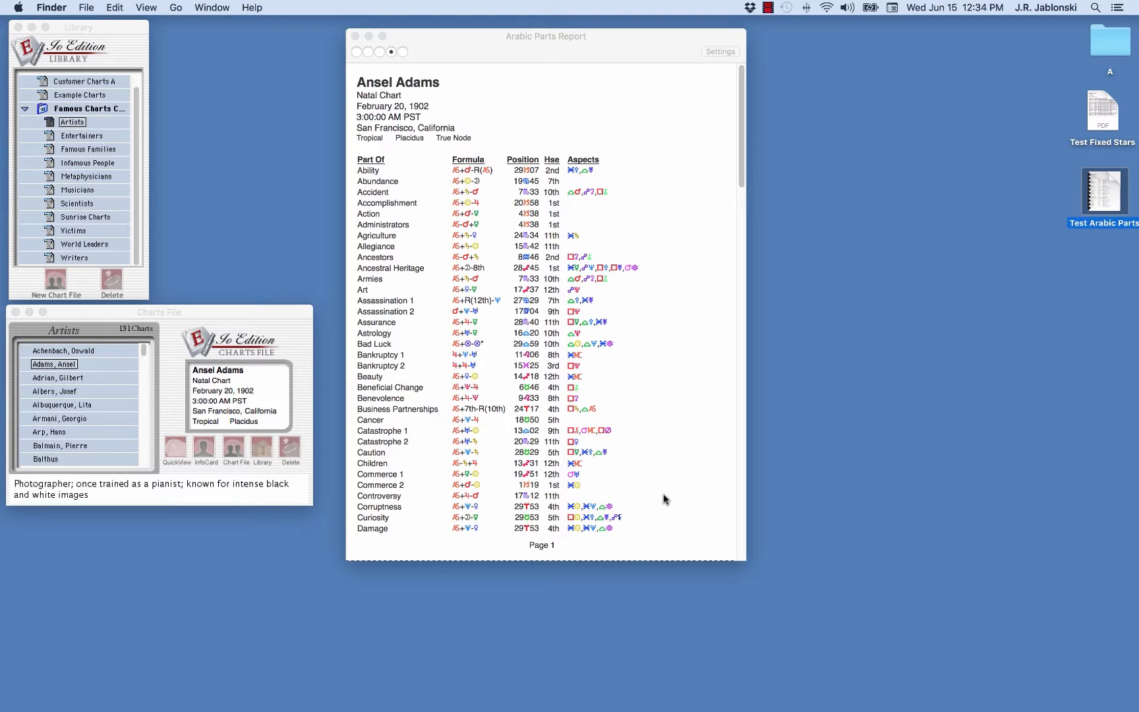
# - Send the Arabic Parts report from Io Edition to Preview, examine the formulas and aspects across all pages, and hide Preview
pyautogui.click(652, 42)
pyautogui.moveTo(652, 41); pyautogui.dragTo(775, 39)
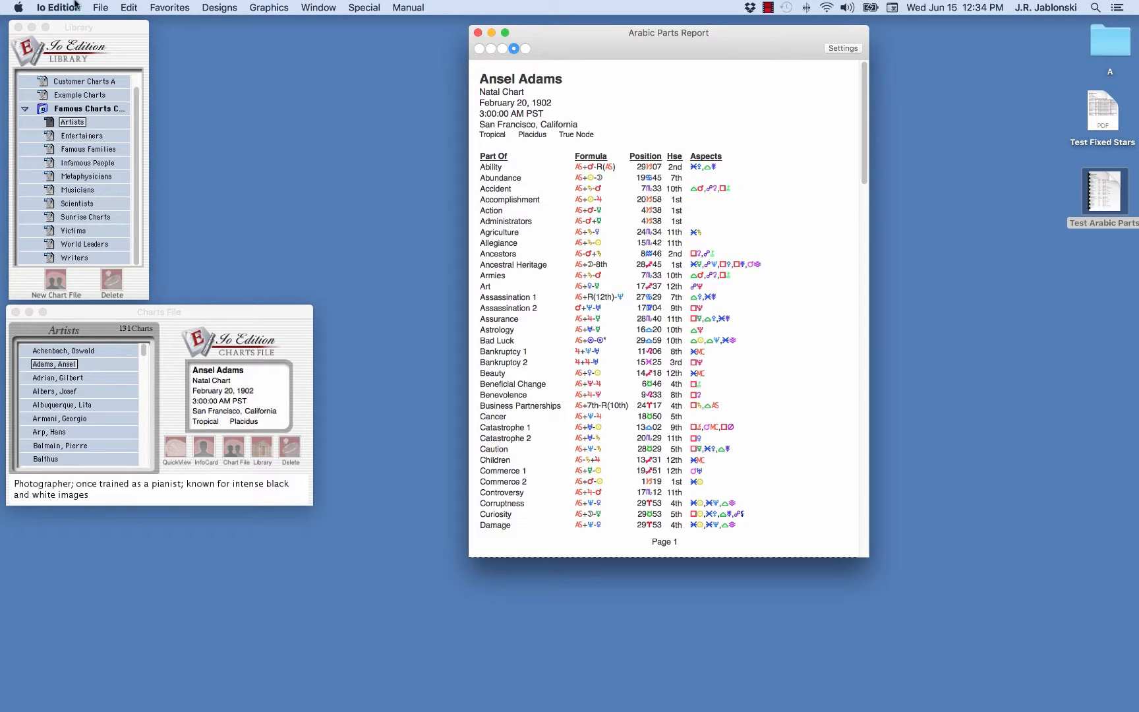
pyautogui.click(100, 7)
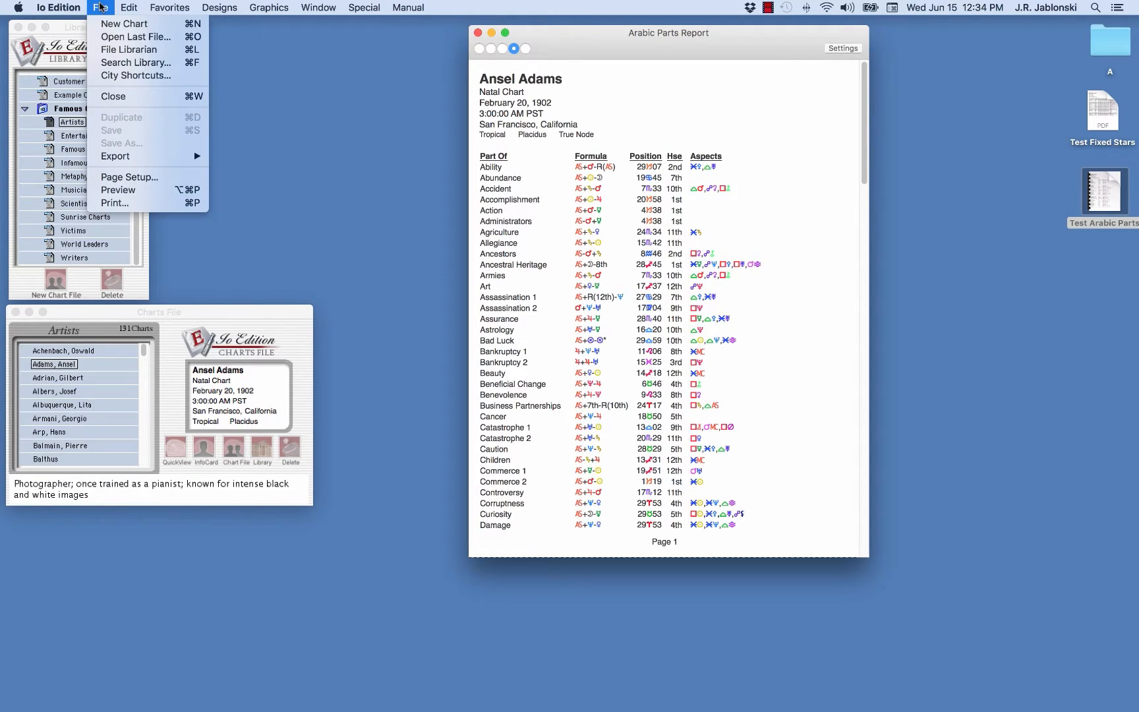
pyautogui.click(113, 191)
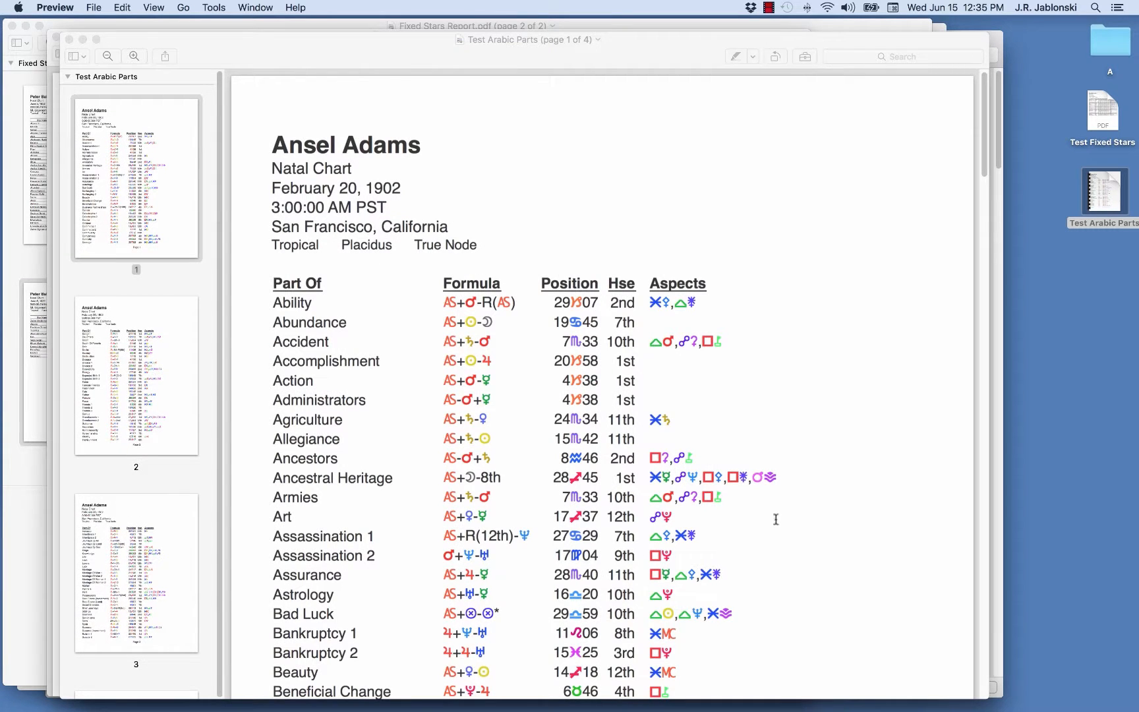
pyautogui.scroll(-5, 725, 467)
pyautogui.scroll(-3, 725, 466)
pyautogui.click(165, 374)
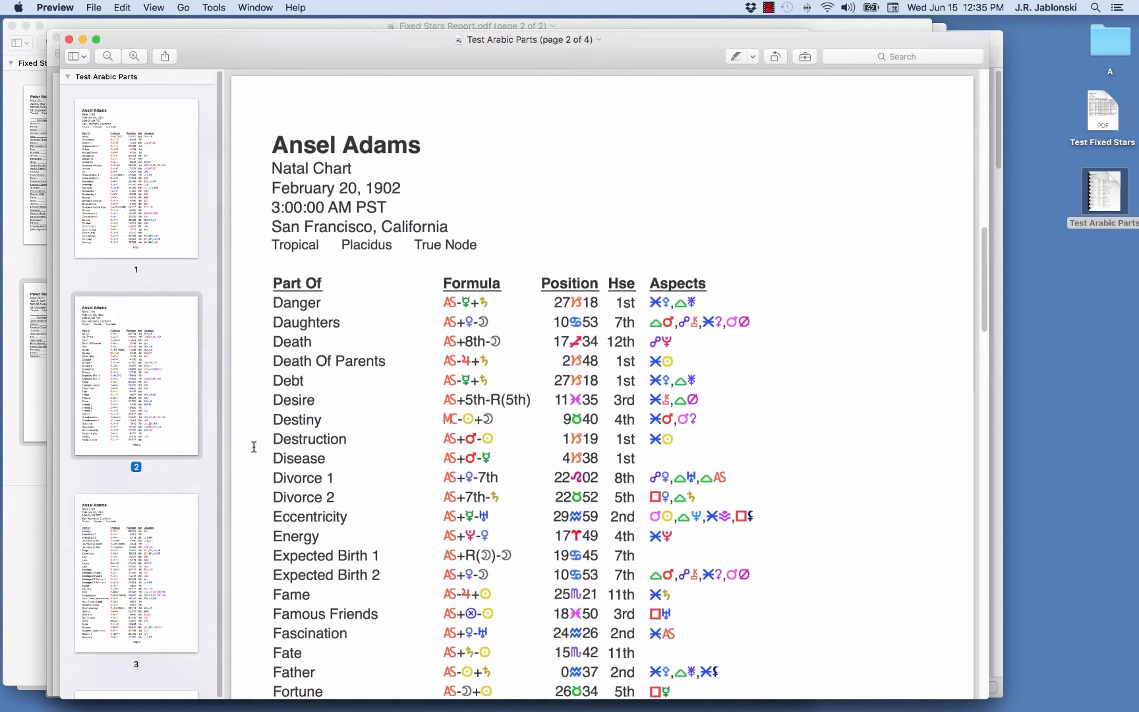
pyautogui.click(152, 614)
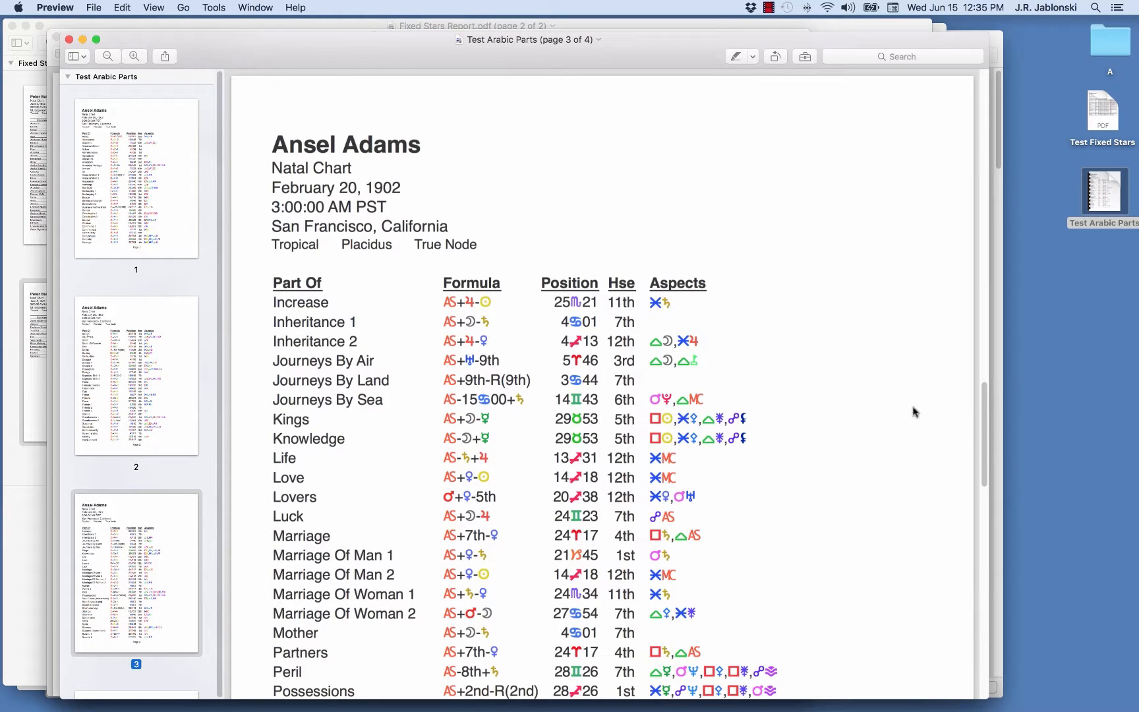
pyautogui.scroll(-15, 579, 392)
pyautogui.scroll(8, 566, 394)
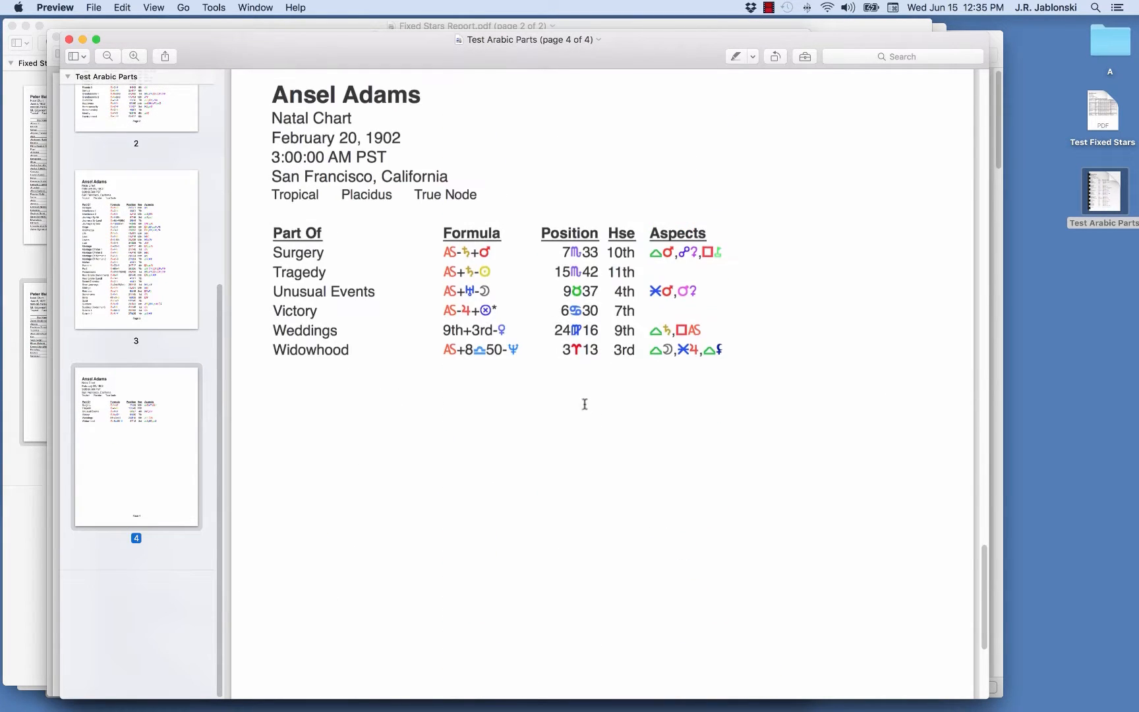
pyautogui.click(61, 7)
pyautogui.click(102, 135)
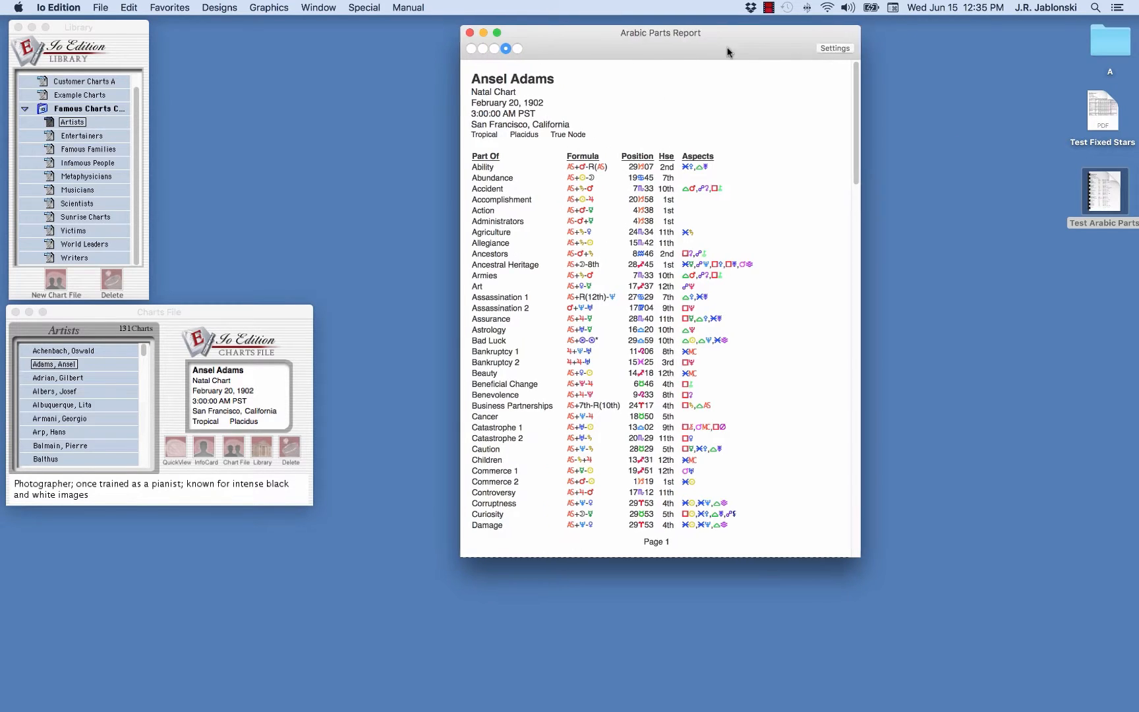
# - Cycle the Arabic Parts report through the black, light blue and monochrome color schemes, and restore the color-on-white scheme
pyautogui.moveTo(732, 51); pyautogui.dragTo(636, 57)
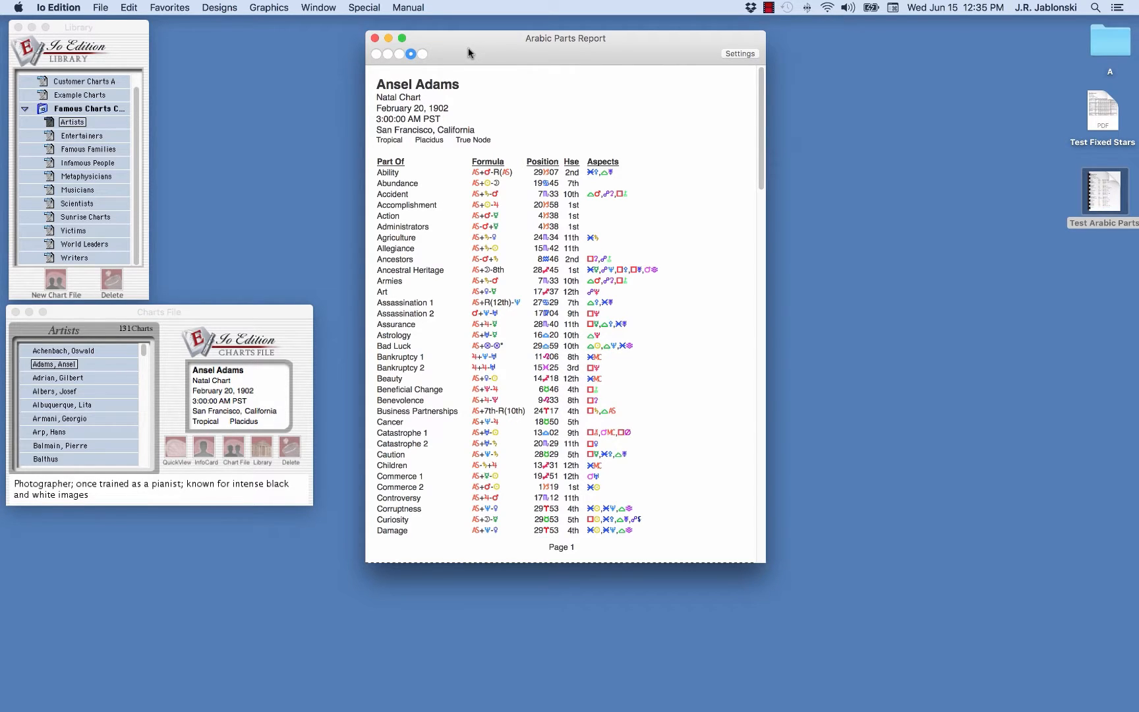
pyautogui.click(375, 54)
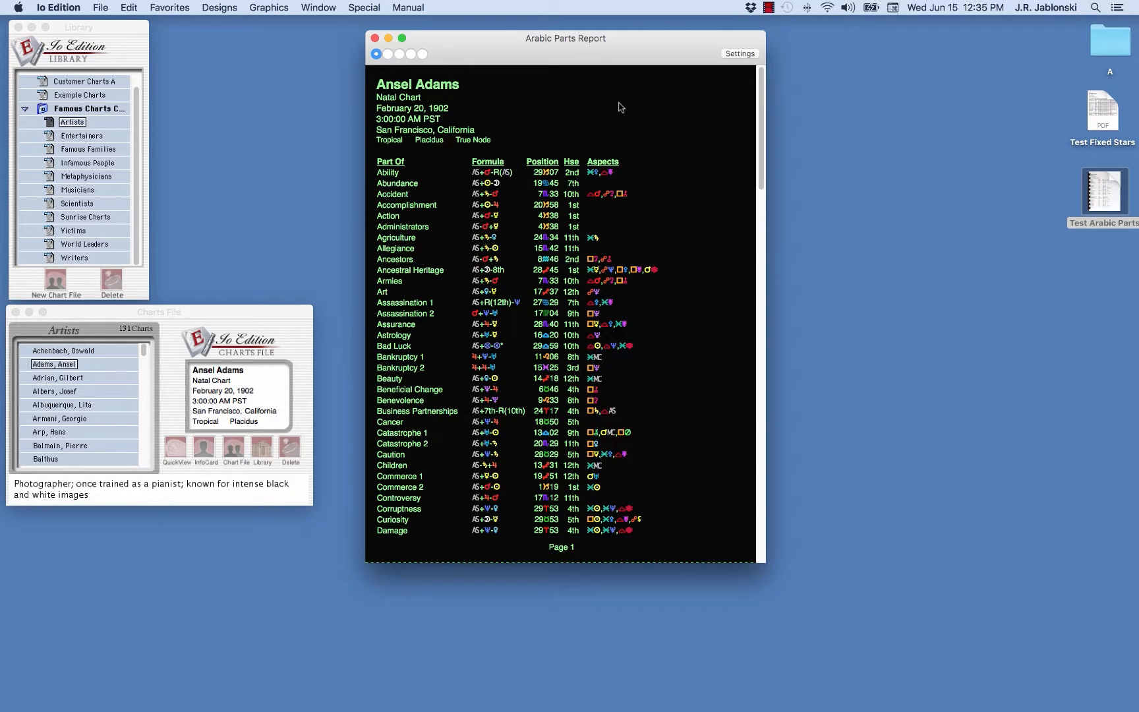
pyautogui.click(399, 54)
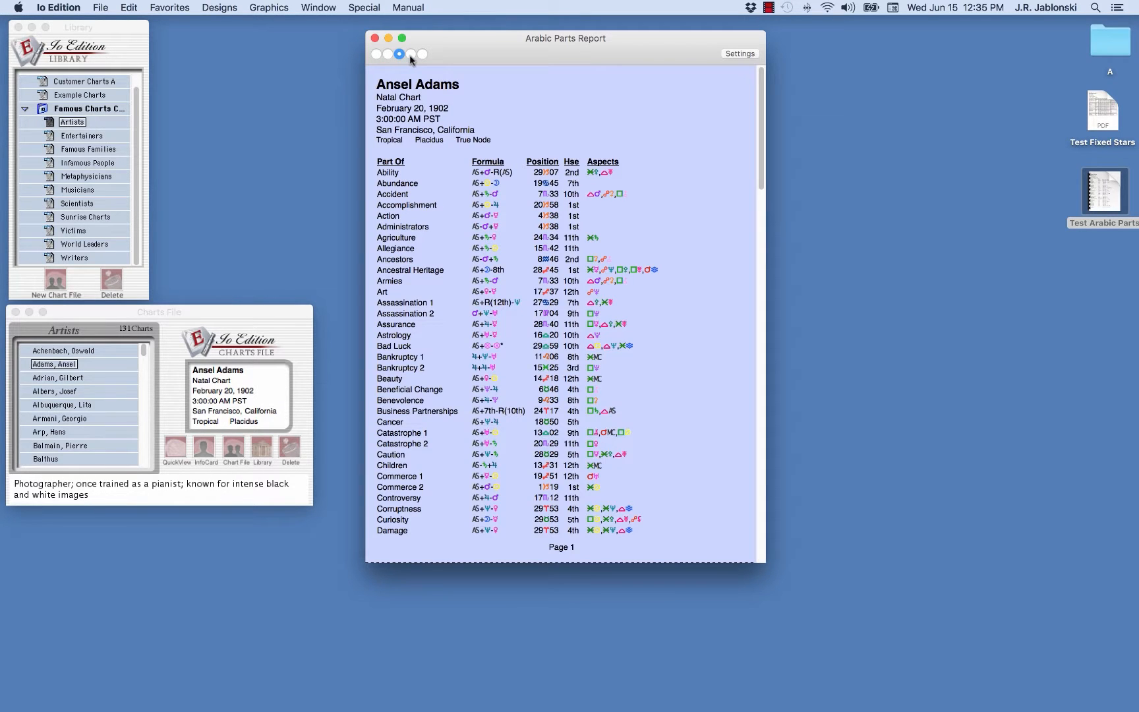
pyautogui.click(410, 55)
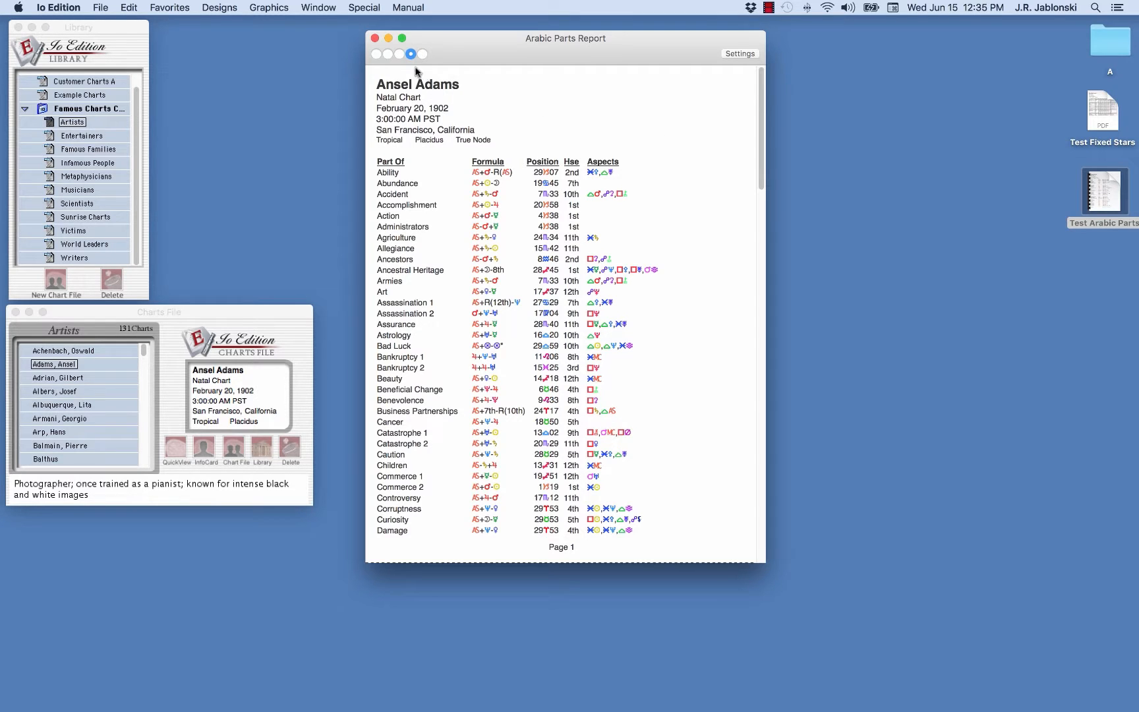
pyautogui.click(398, 54)
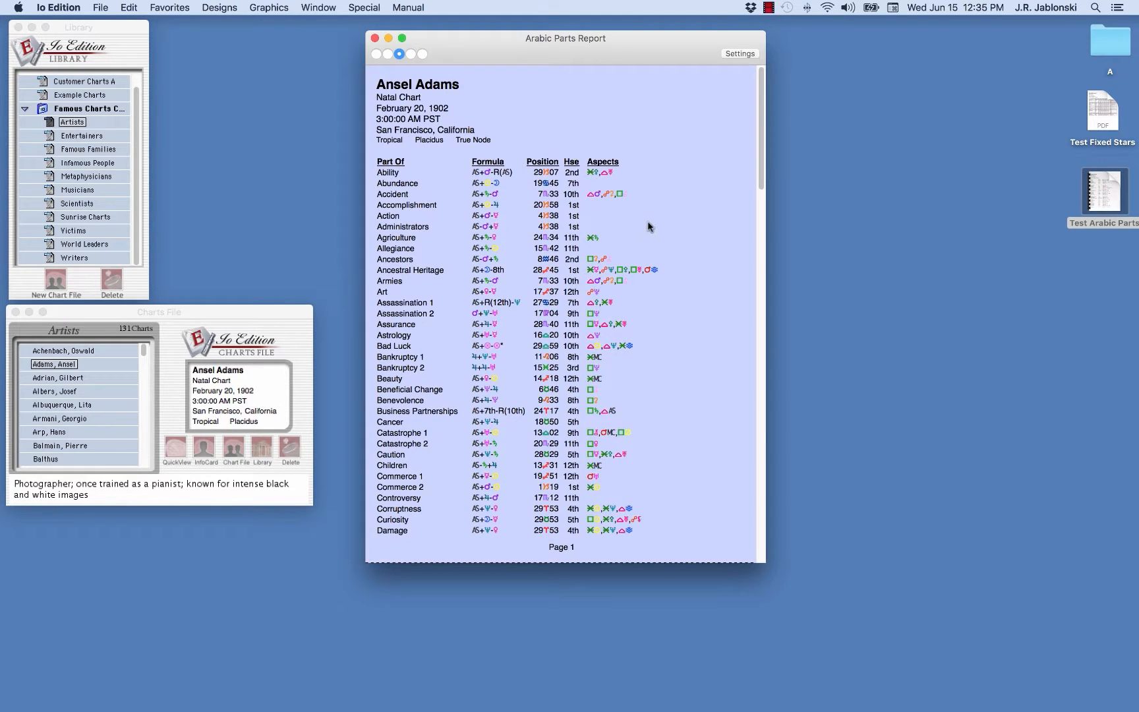
pyautogui.click(410, 54)
pyautogui.click(423, 55)
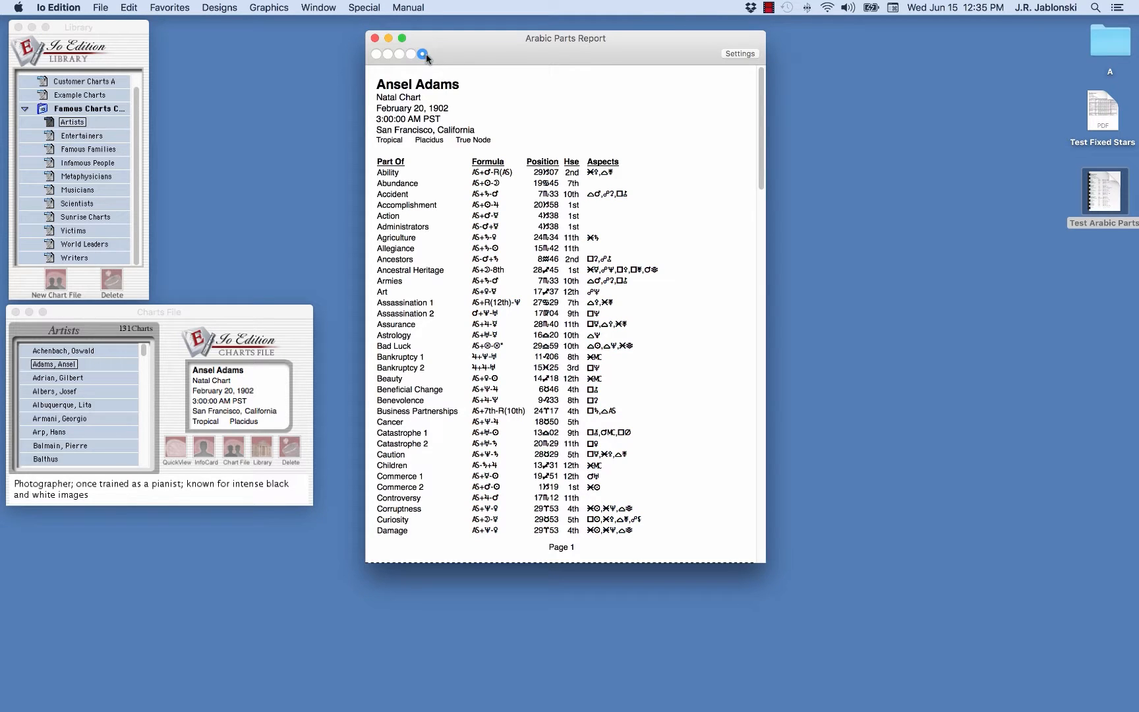
pyautogui.click(411, 54)
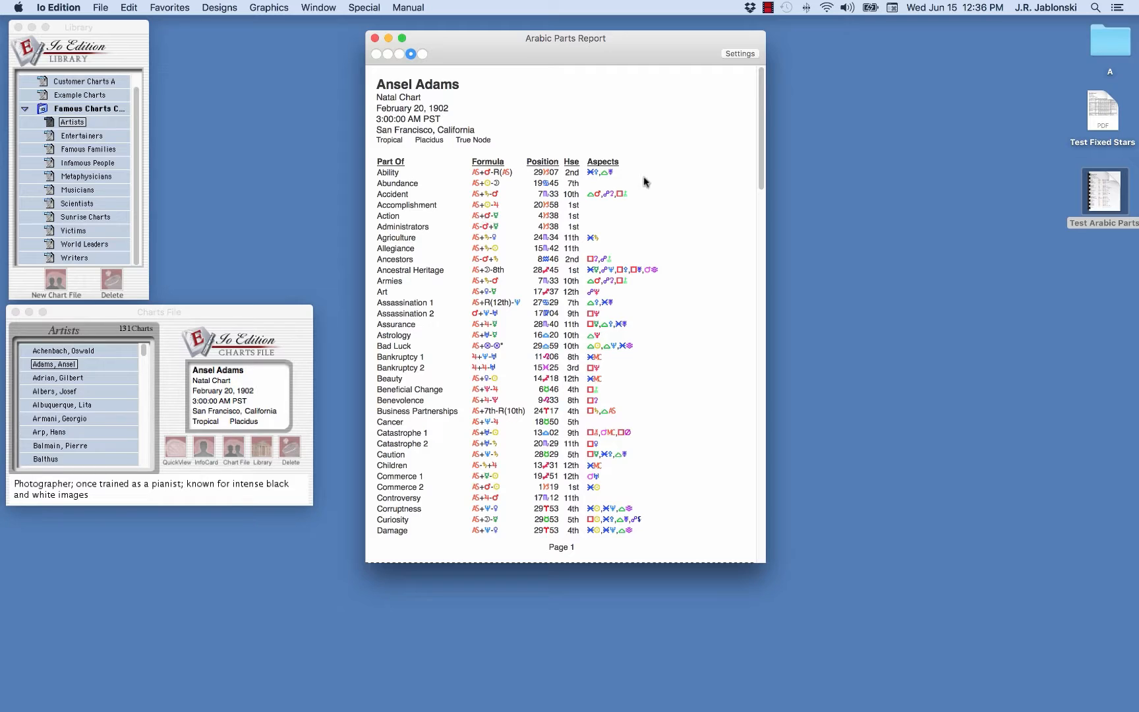
# - Close the Arabic Parts report, and generate it again for Ansel Adams's chart with the Library window active
pyautogui.click(373, 38)
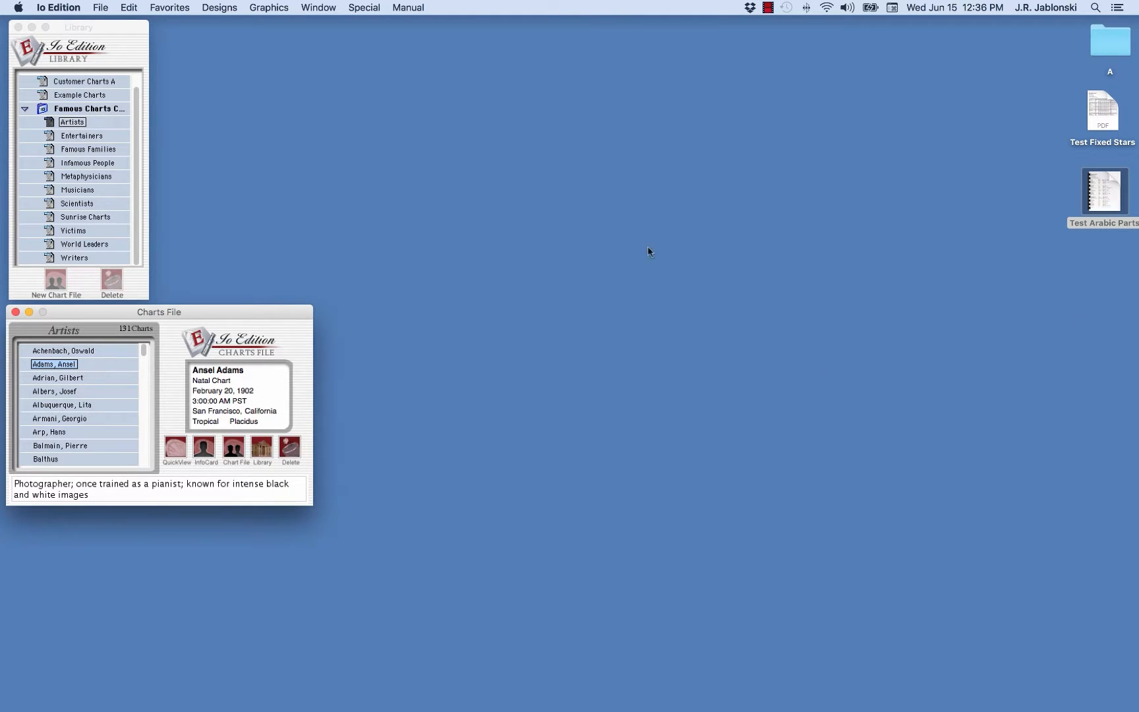
pyautogui.click(122, 33)
pyautogui.click(369, 7)
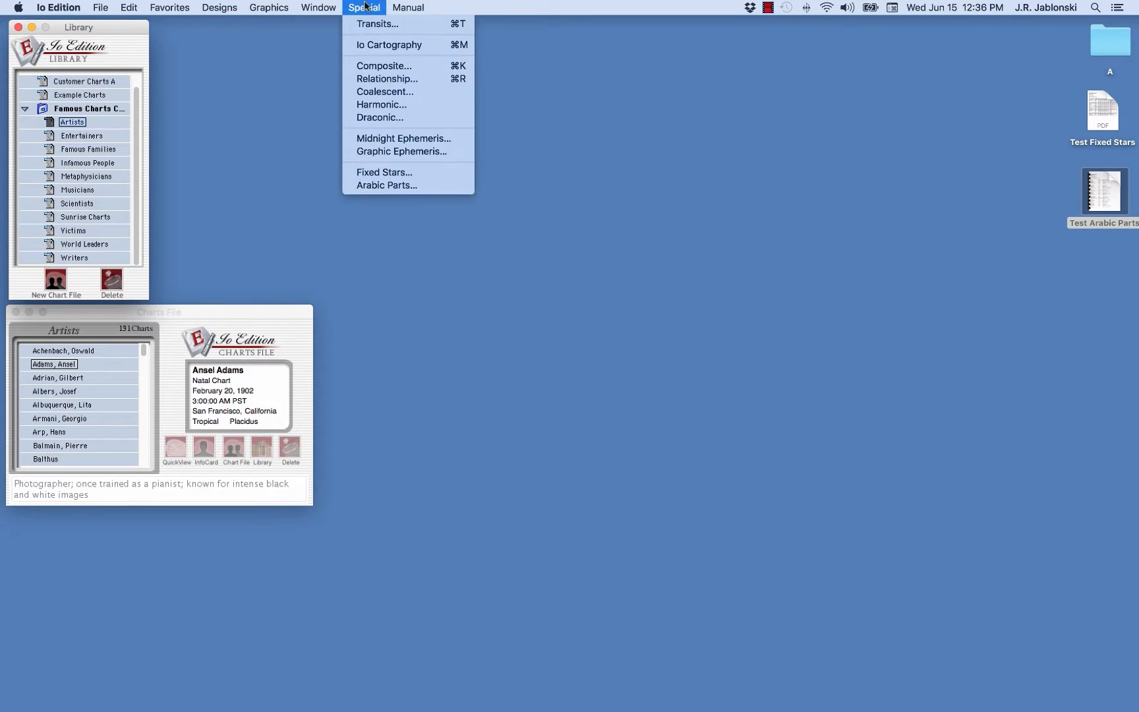
pyautogui.click(387, 188)
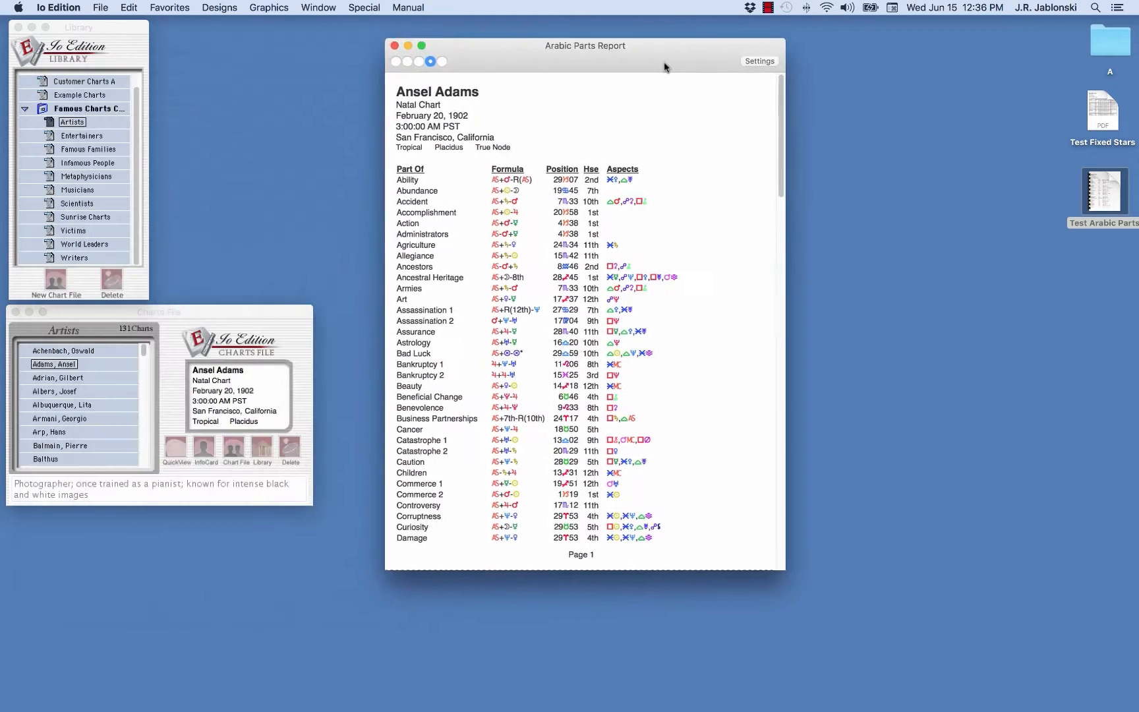
pyautogui.moveTo(664, 63); pyautogui.dragTo(662, 53)
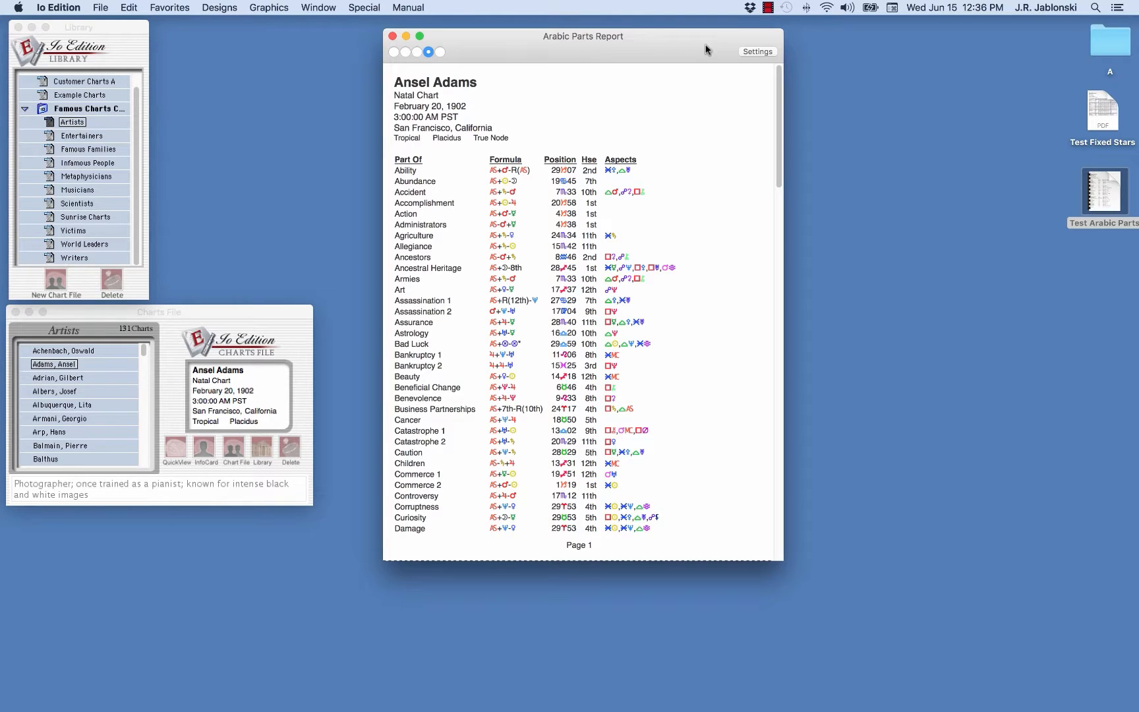
pyautogui.moveTo(693, 46); pyautogui.dragTo(694, 46)
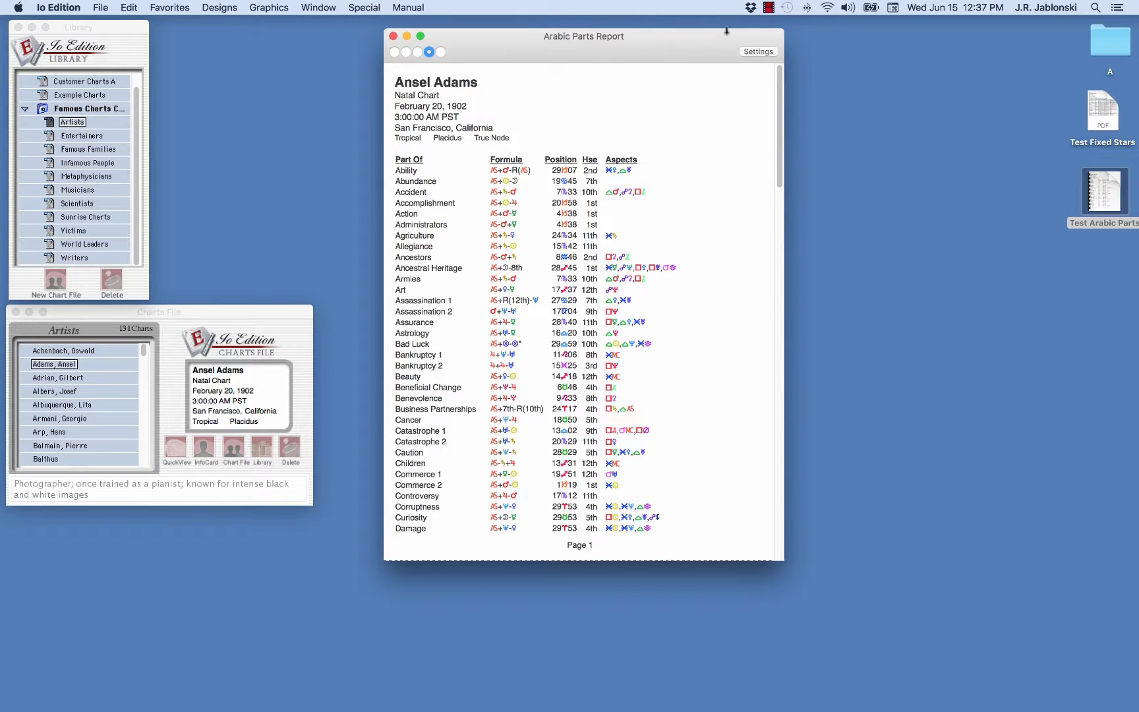
pyautogui.click(770, 9)
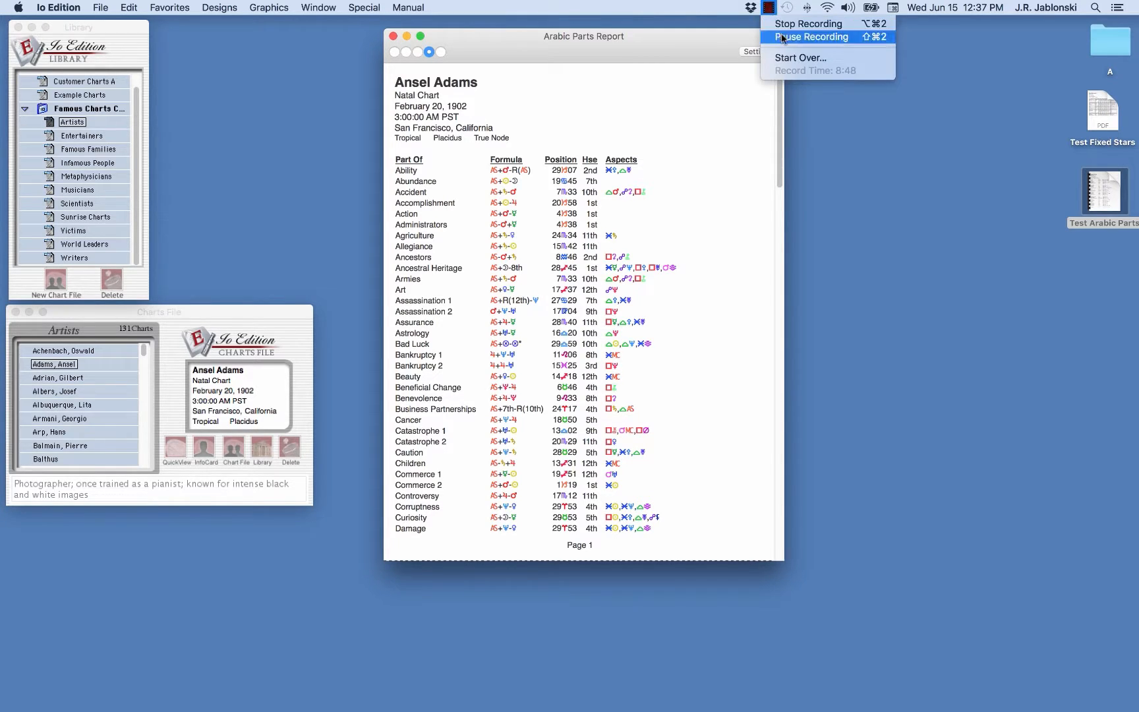